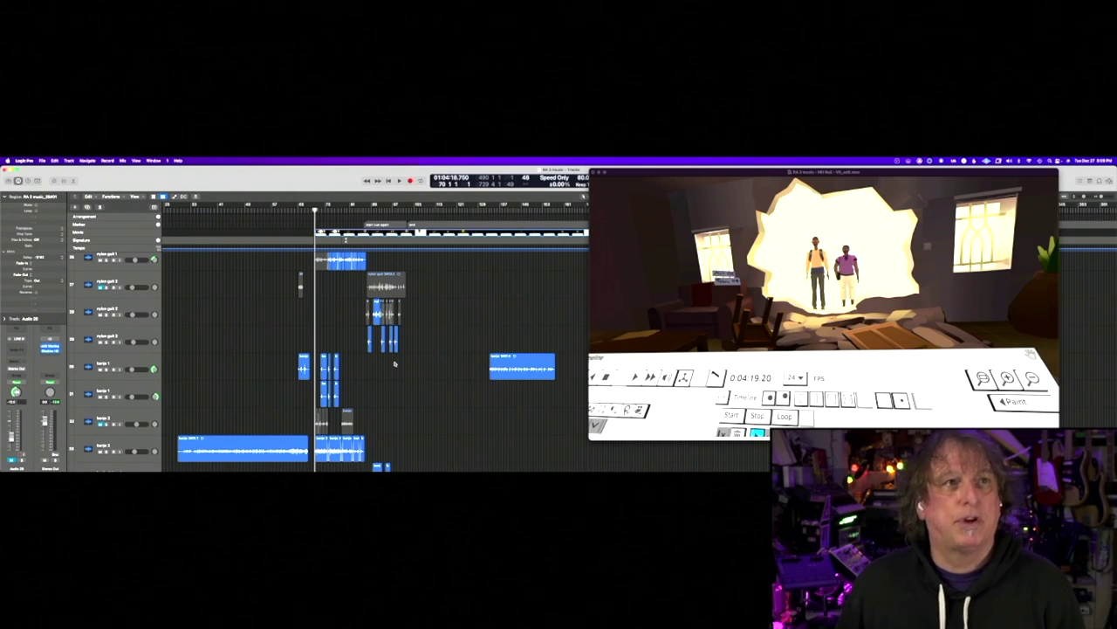
Enlarge the track heights with Z and scroll down to the green MIDI string regions.
key("z")
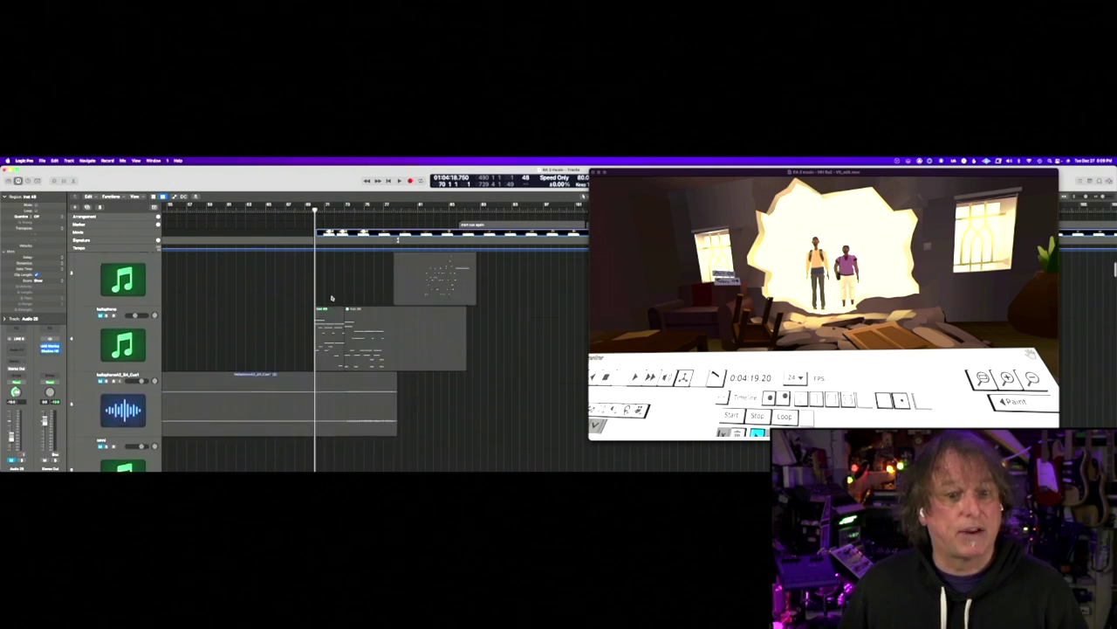
scroll(332, 298, "down", 10)
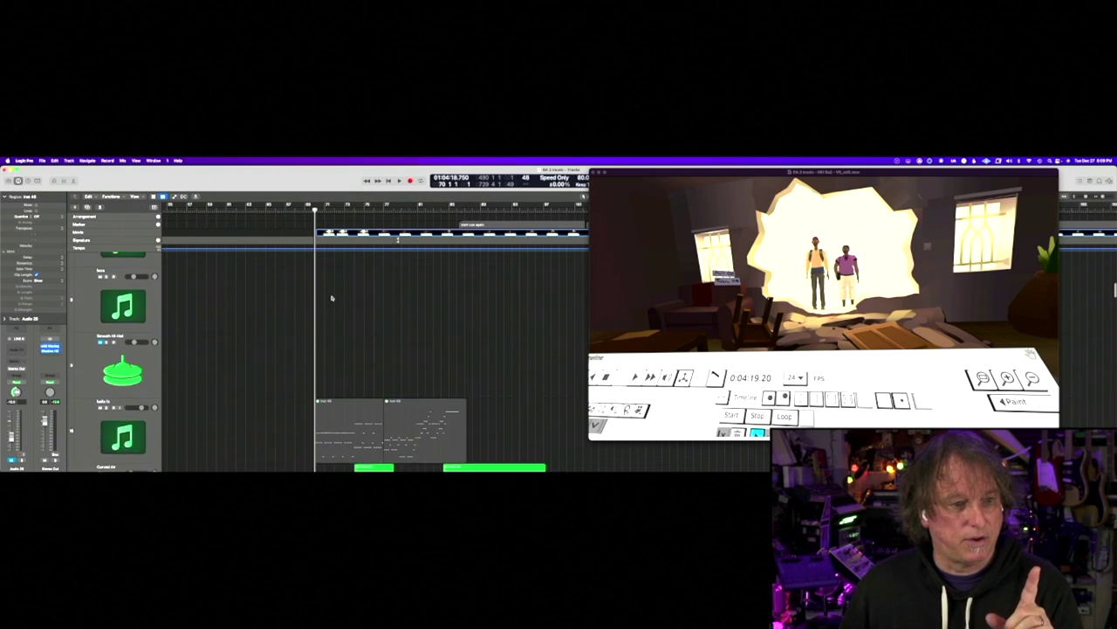
scroll(332, 298, "down", 2)
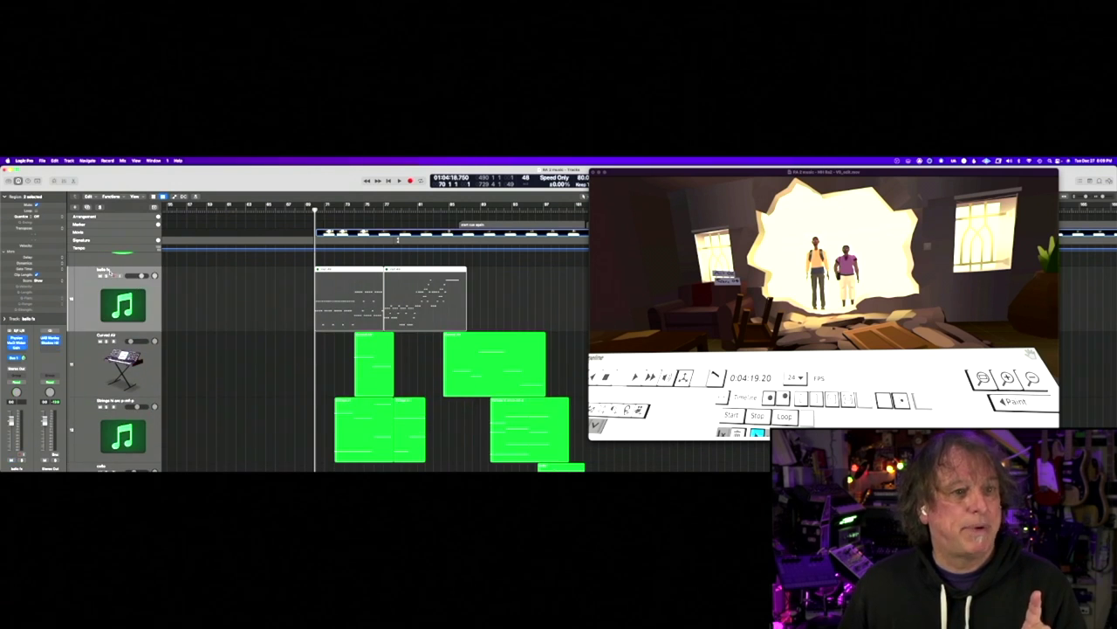
key("v")
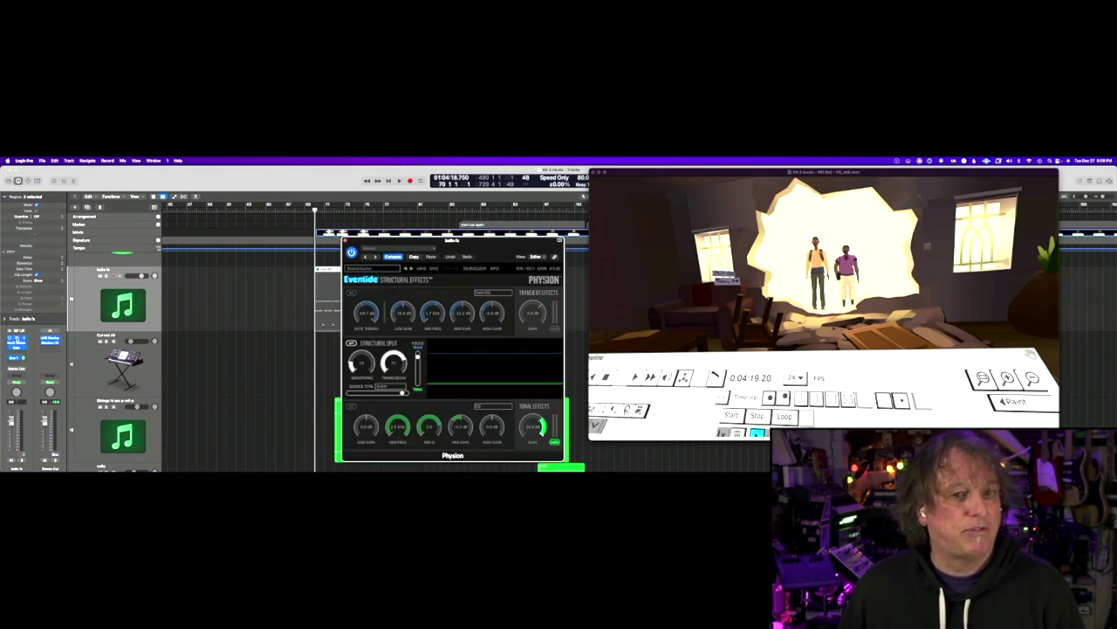
left_click_drag(389, 241, 362, 208)
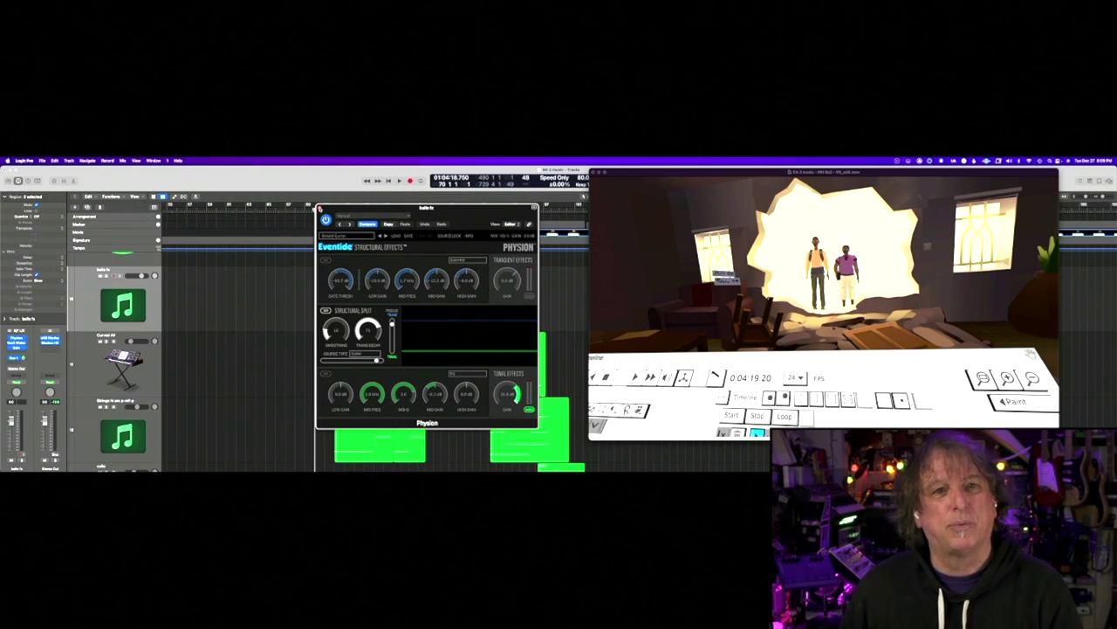
left_click(319, 208)
left_click(18, 342)
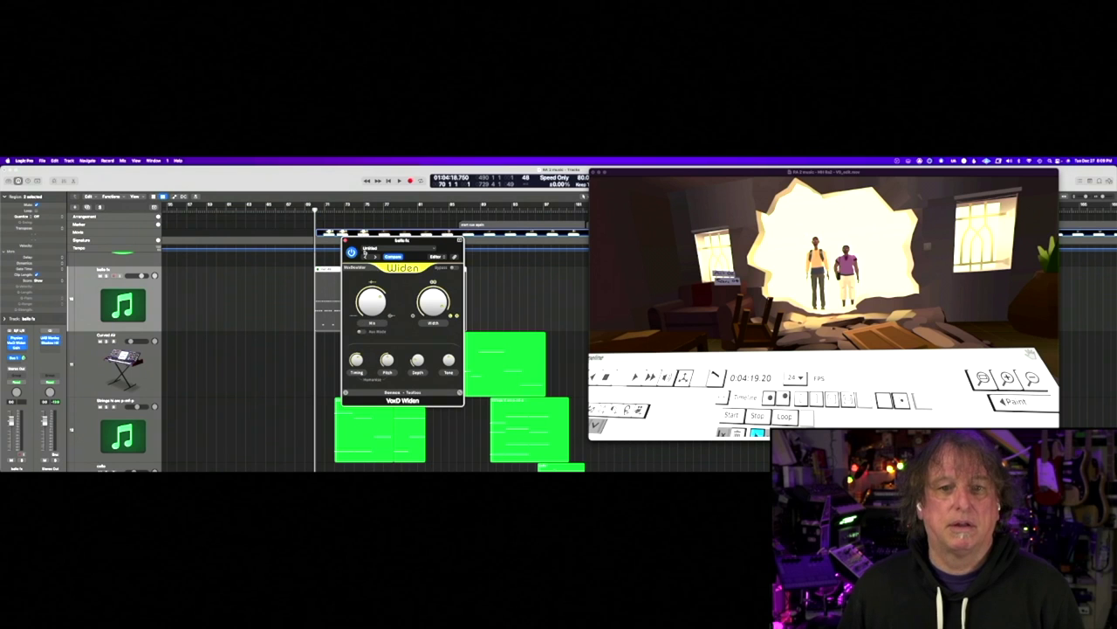
left_click(346, 240)
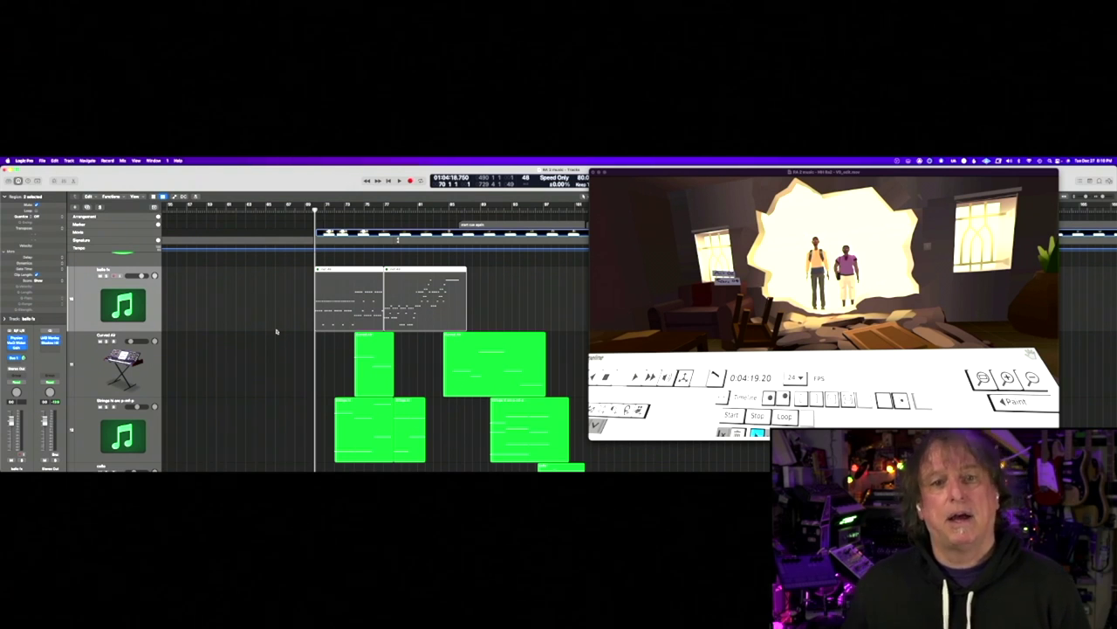
Shrink the track heights, scroll down to the banjo tracks and select the banjo 2 track.
key("super+Up")
key("super+Up")
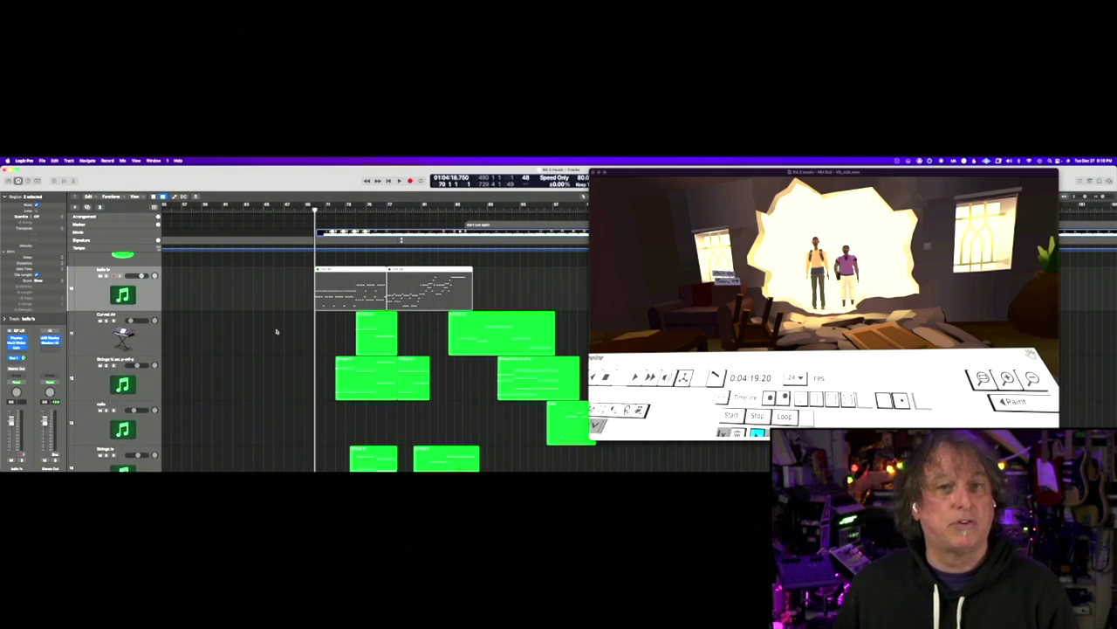
scroll(276, 331, "down", 4)
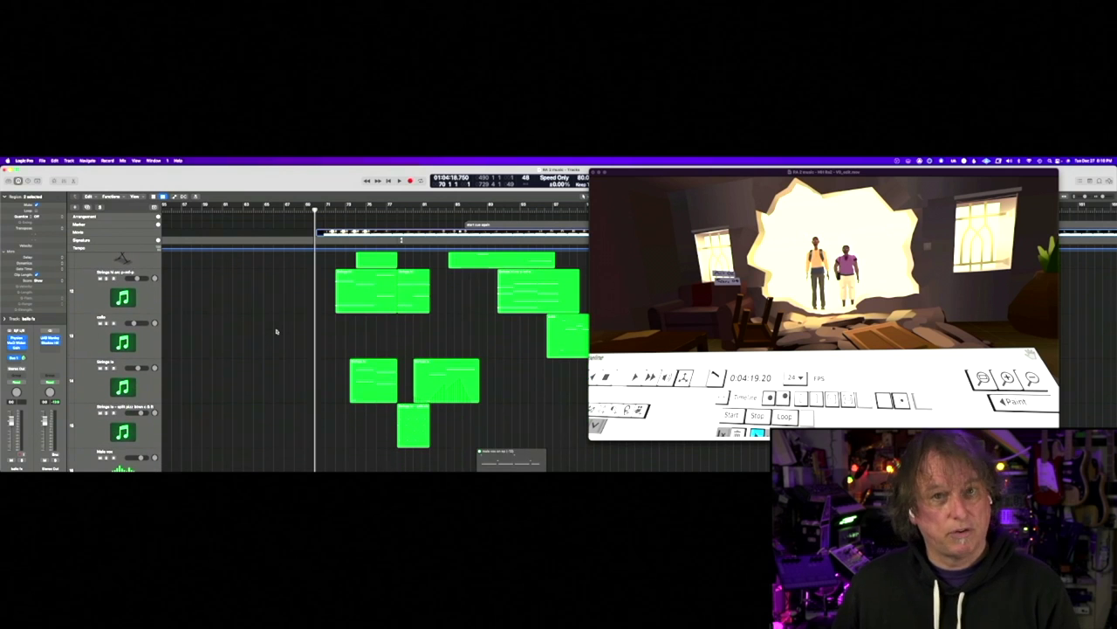
scroll(276, 330, "down", 8)
scroll(276, 331, "down", 10)
scroll(276, 331, "down", 5)
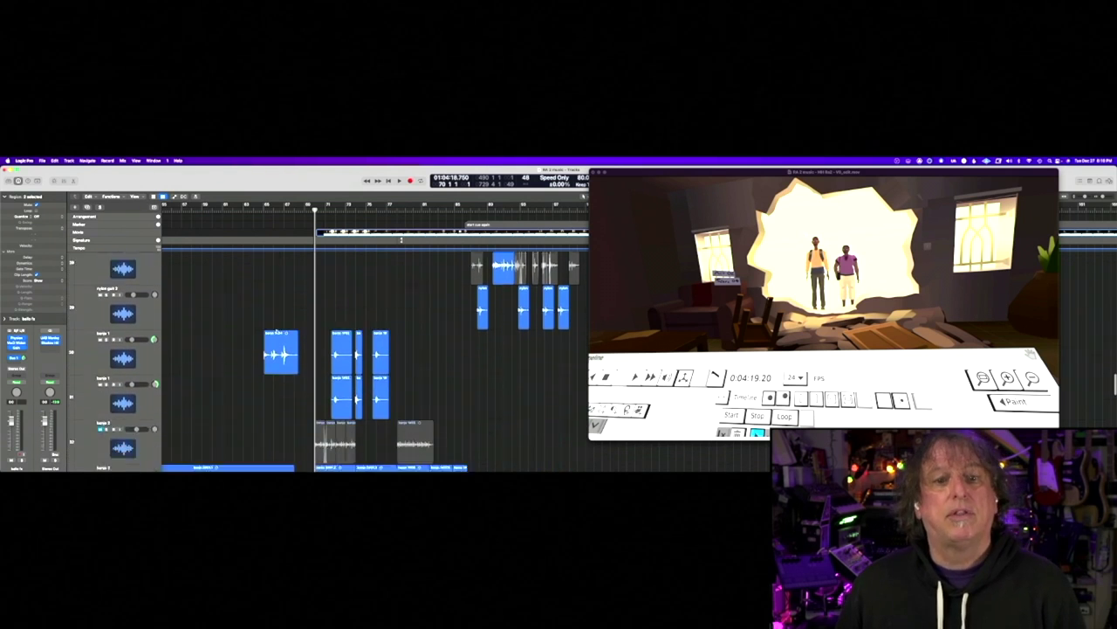
scroll(276, 331, "down", 4)
left_click(148, 350)
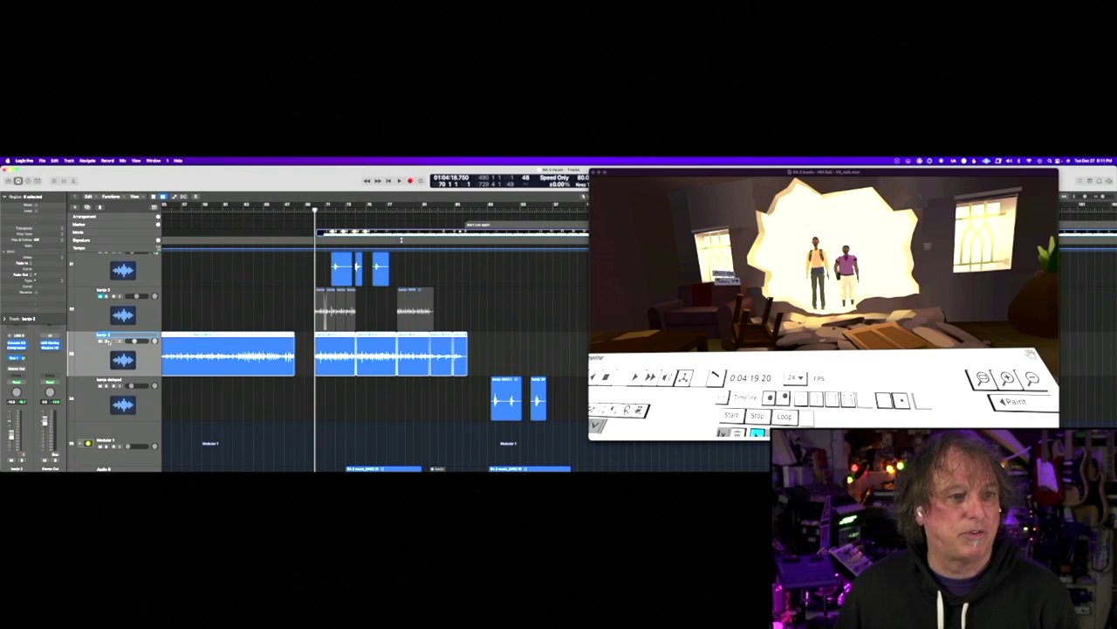
Solo banjo 2 and play it against the scene video, then stop.
key("s")
key("space")
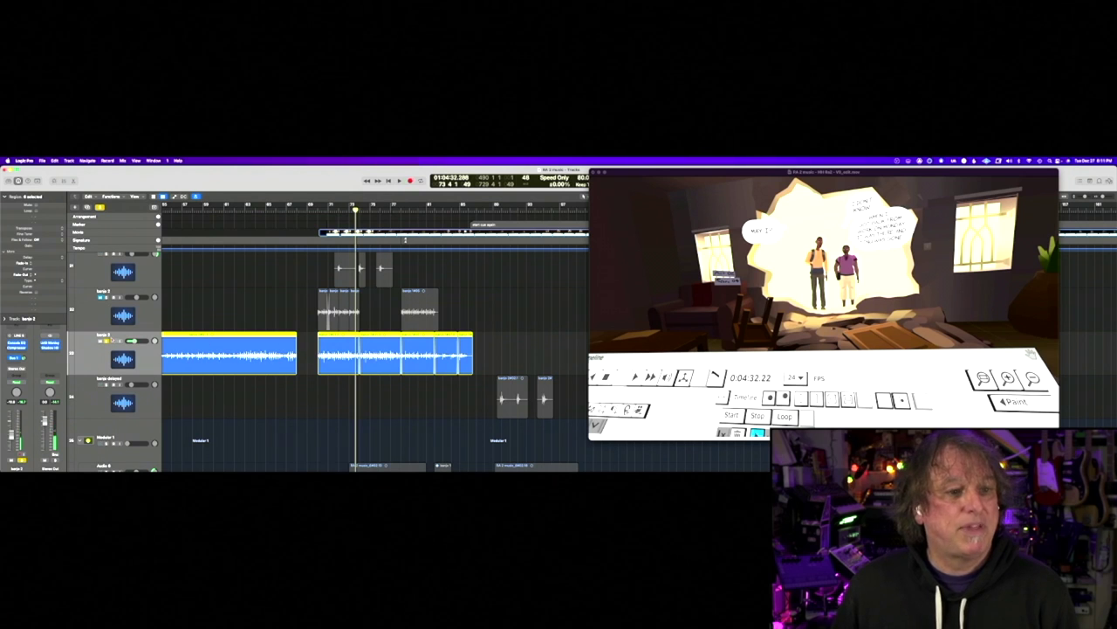
key("super+a")
Move the playhead to 0:04:25, select the top banjo track and resume playback.
scroll(258, 323, "up", 2)
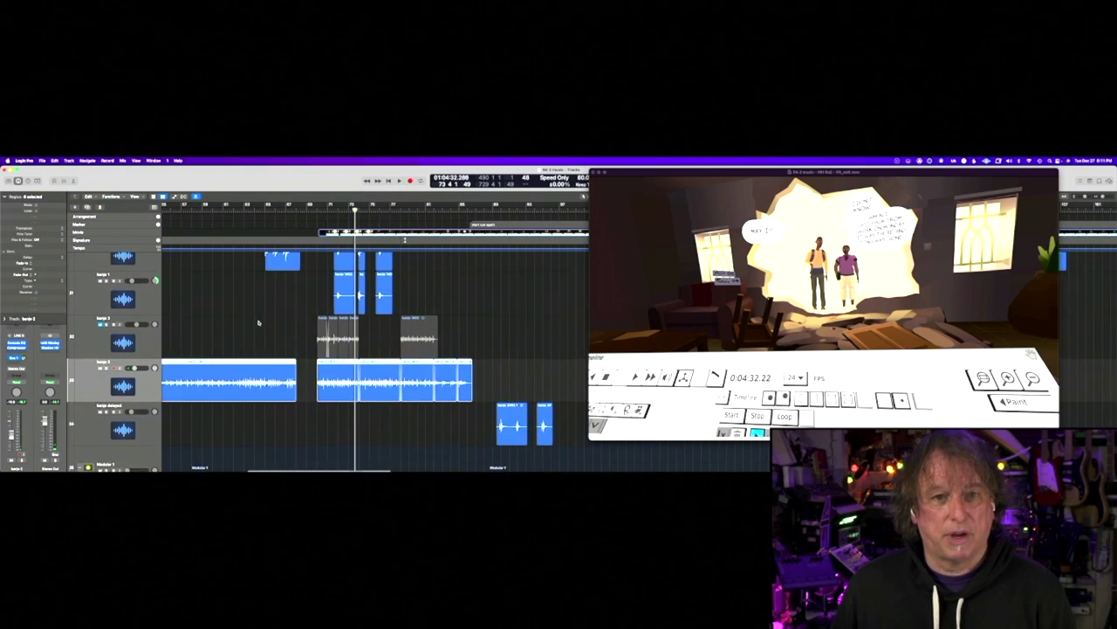
scroll(257, 323, "up", 2)
left_click(334, 224)
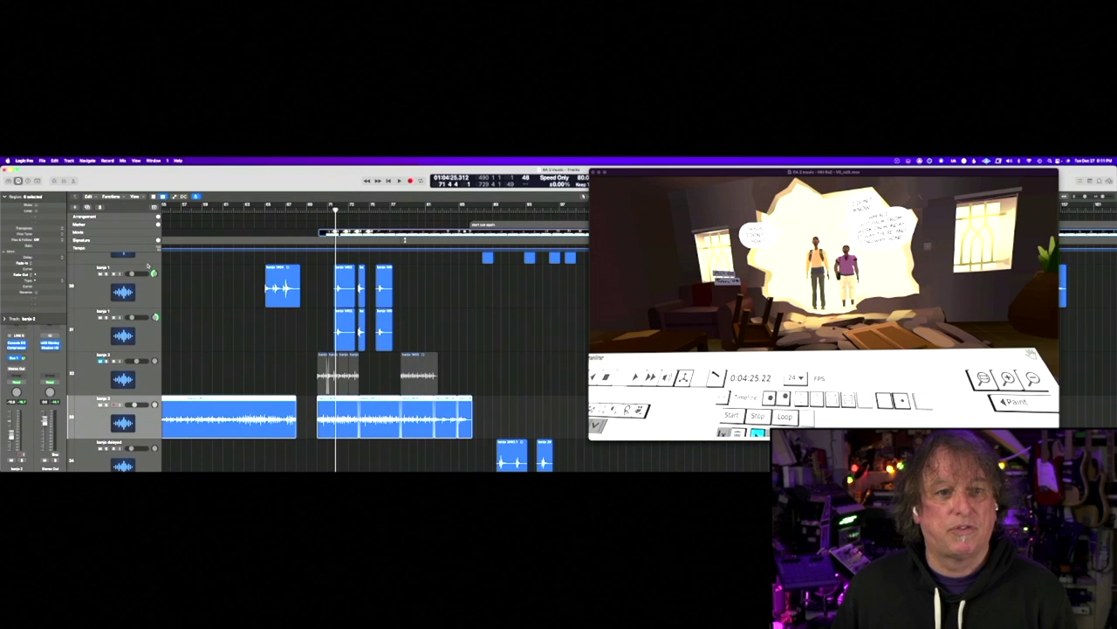
left_click(106, 288)
key("space")
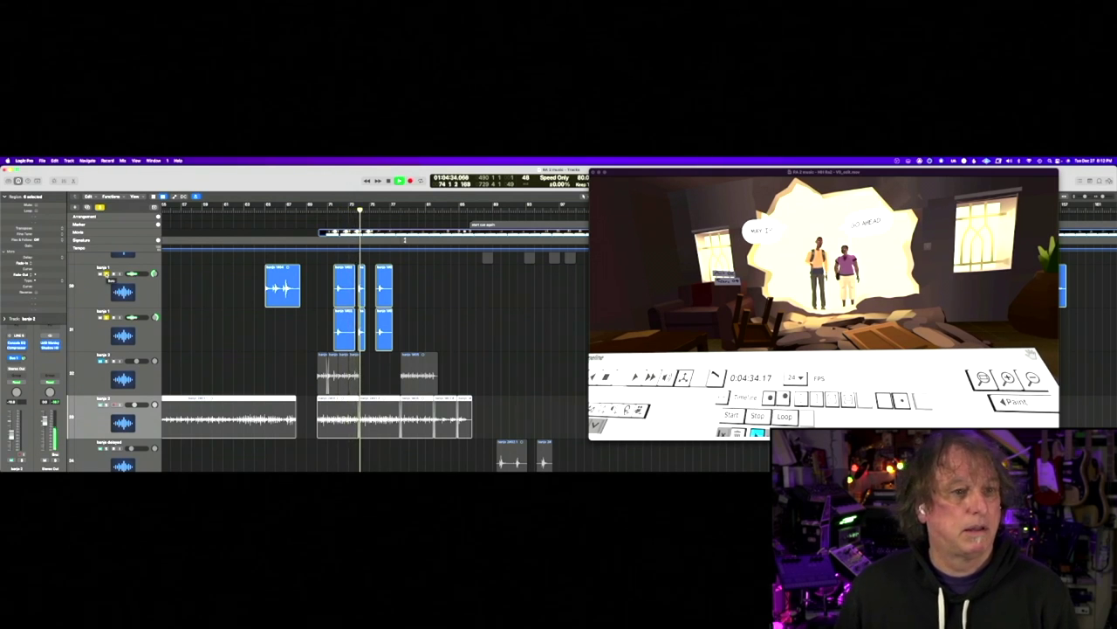
During playback, select the nylon gut 1 region, then both banjo 2 regions.
scroll(307, 311, "up", 4)
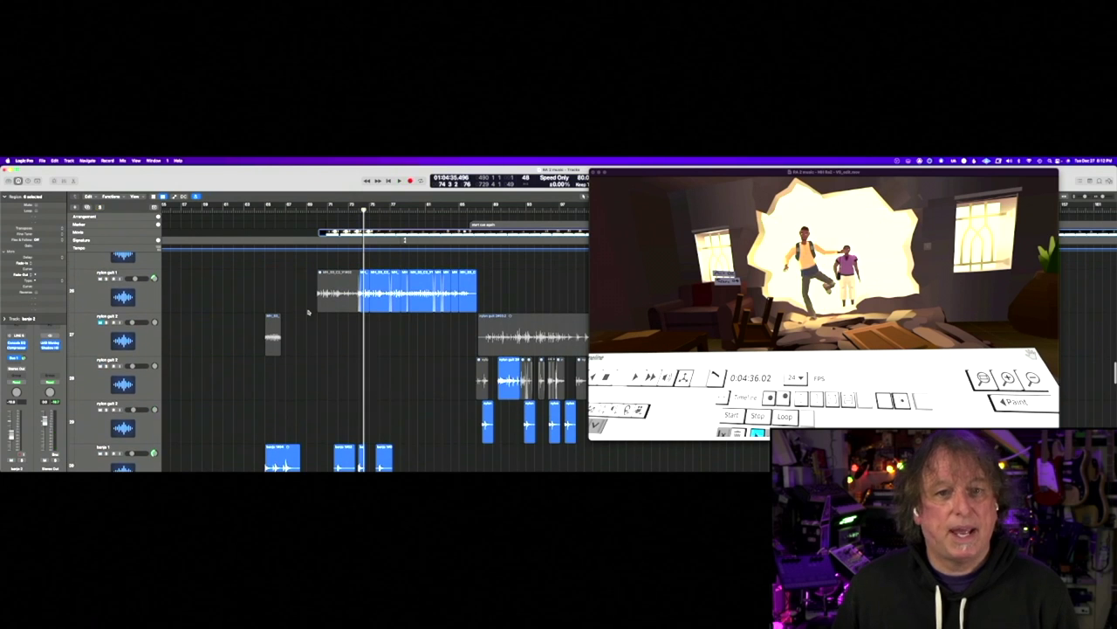
left_click(105, 277)
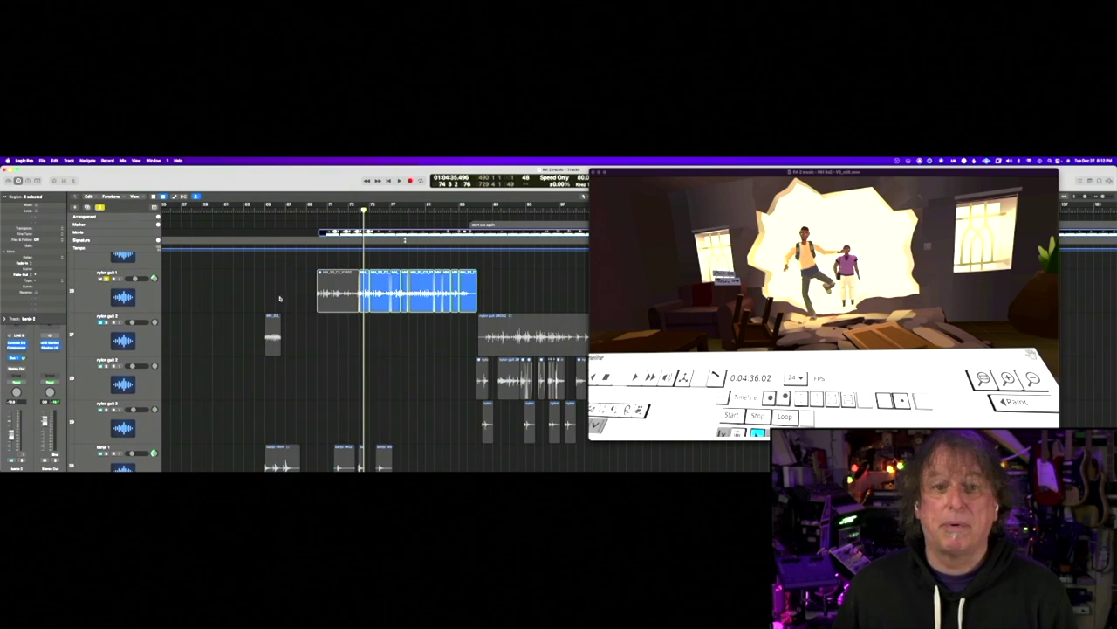
scroll(289, 312, "down", 5)
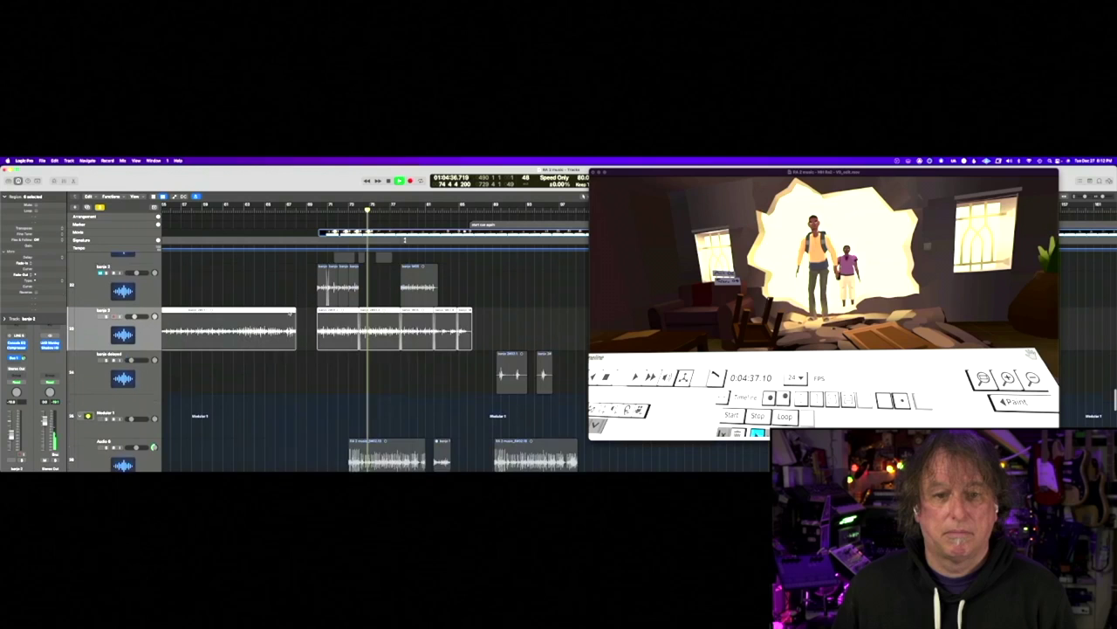
left_click(278, 328)
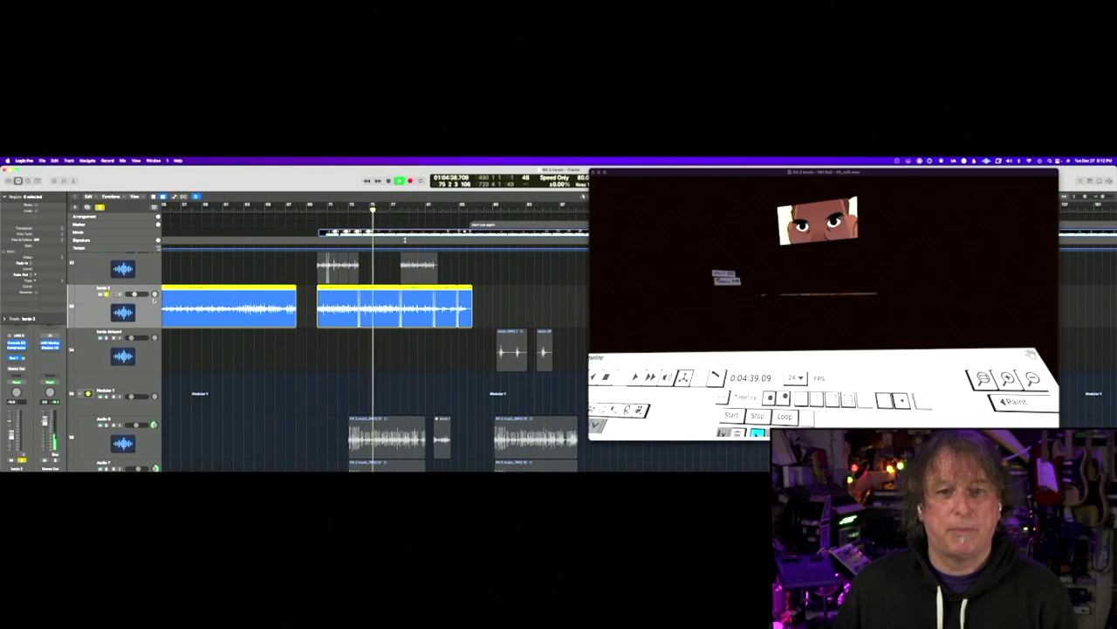
Scroll through the tracks while the cue plays on past 0:05:01.
scroll(278, 329, "up", 3)
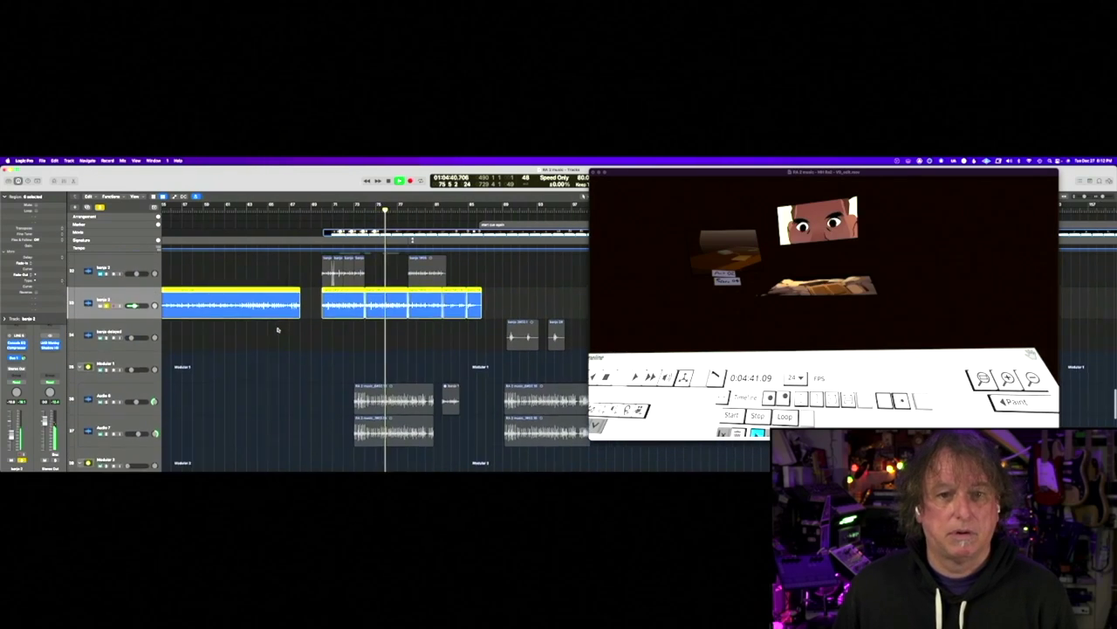
scroll(277, 329, "up", 6)
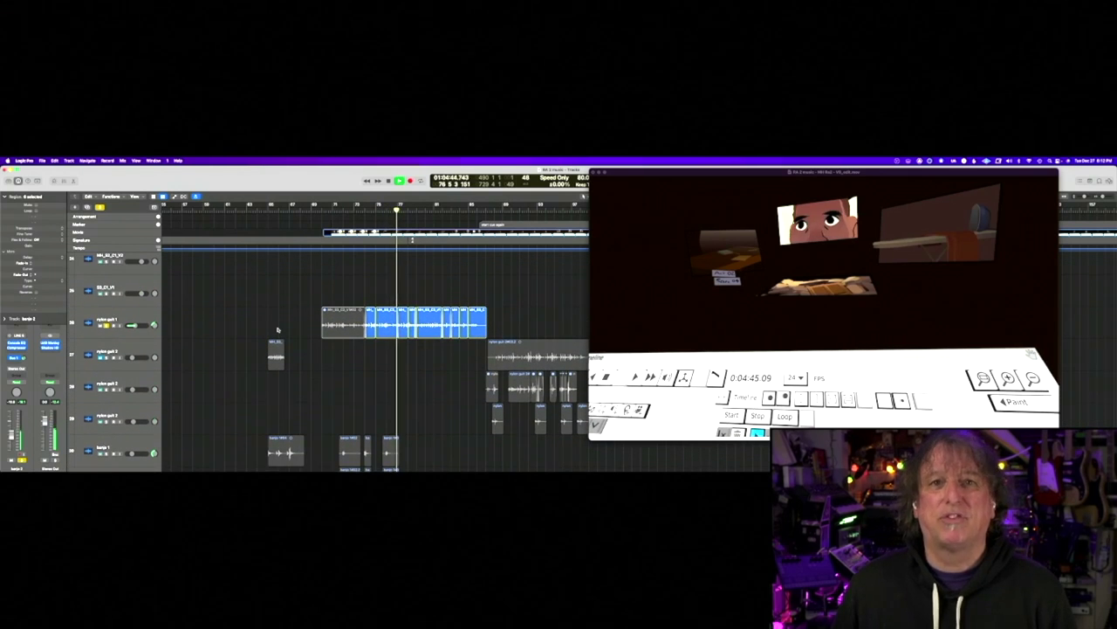
scroll(278, 329, "down", 4)
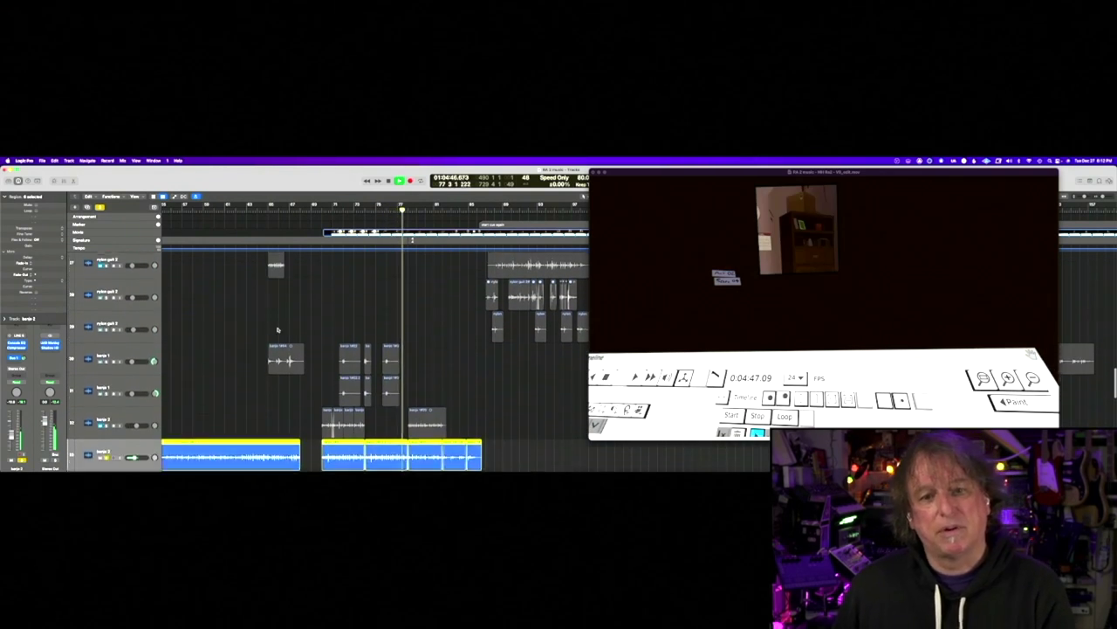
scroll(278, 329, "down", 2)
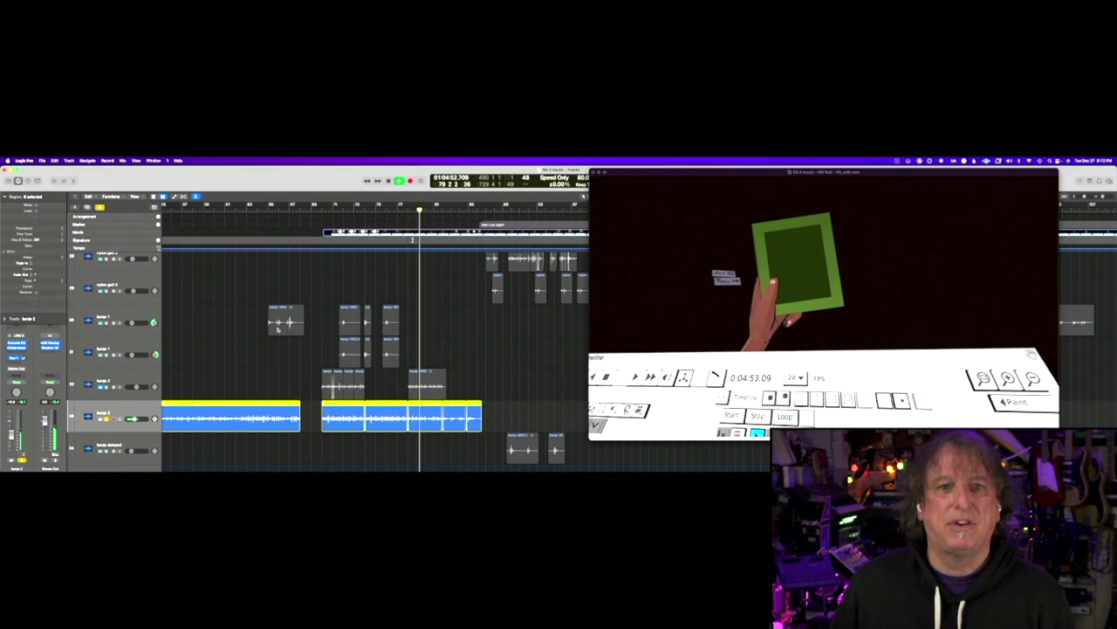
scroll(278, 329, "down", 1)
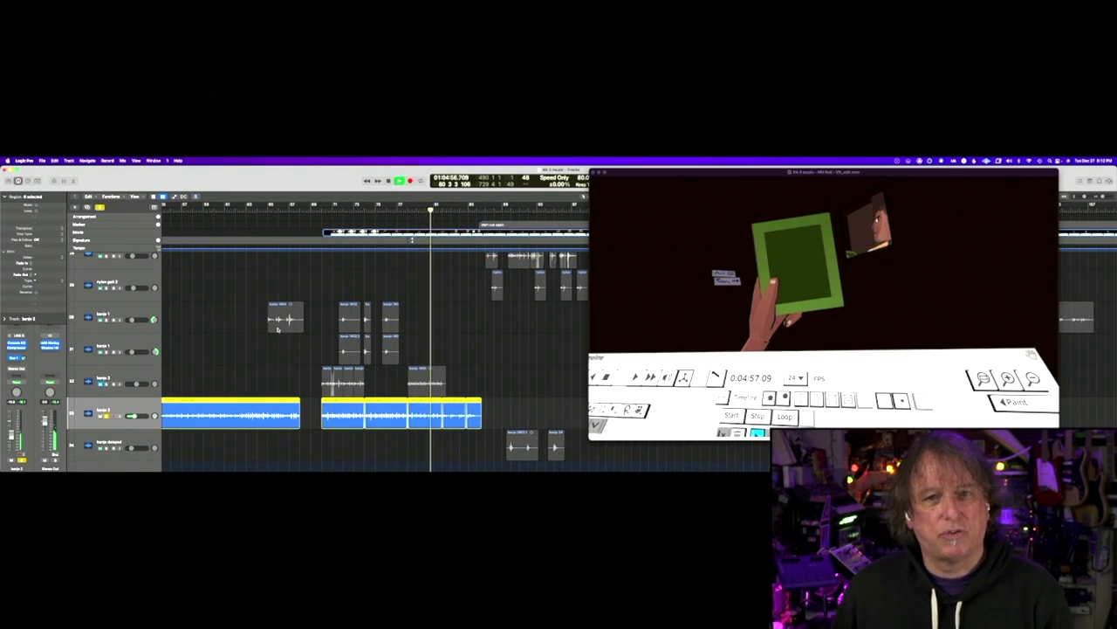
scroll(278, 329, "down", 1)
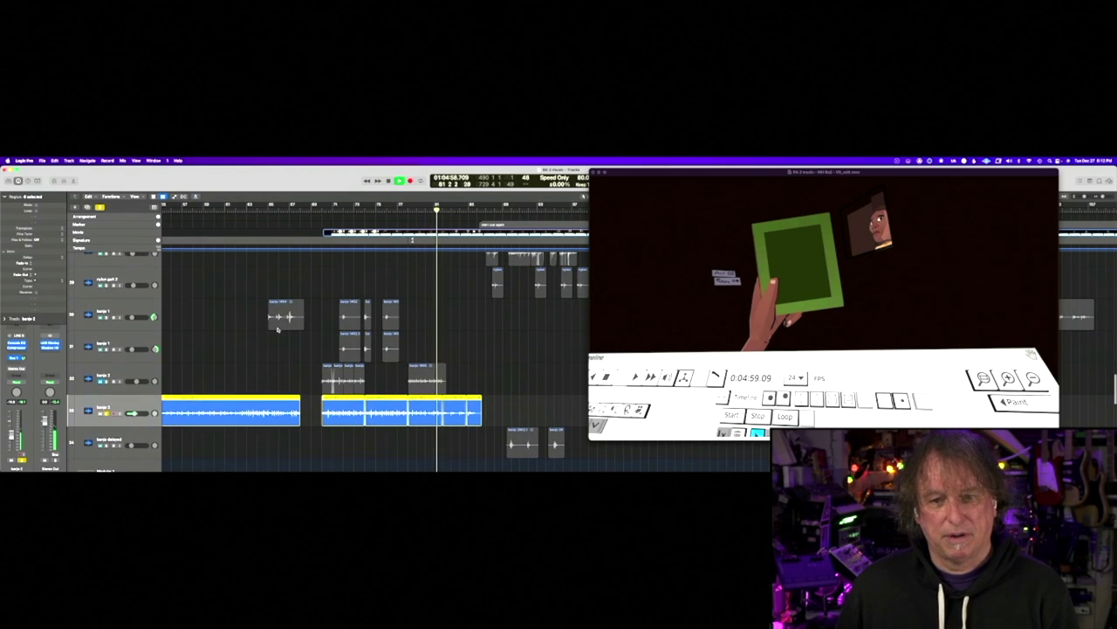
scroll(278, 329, "down", 2)
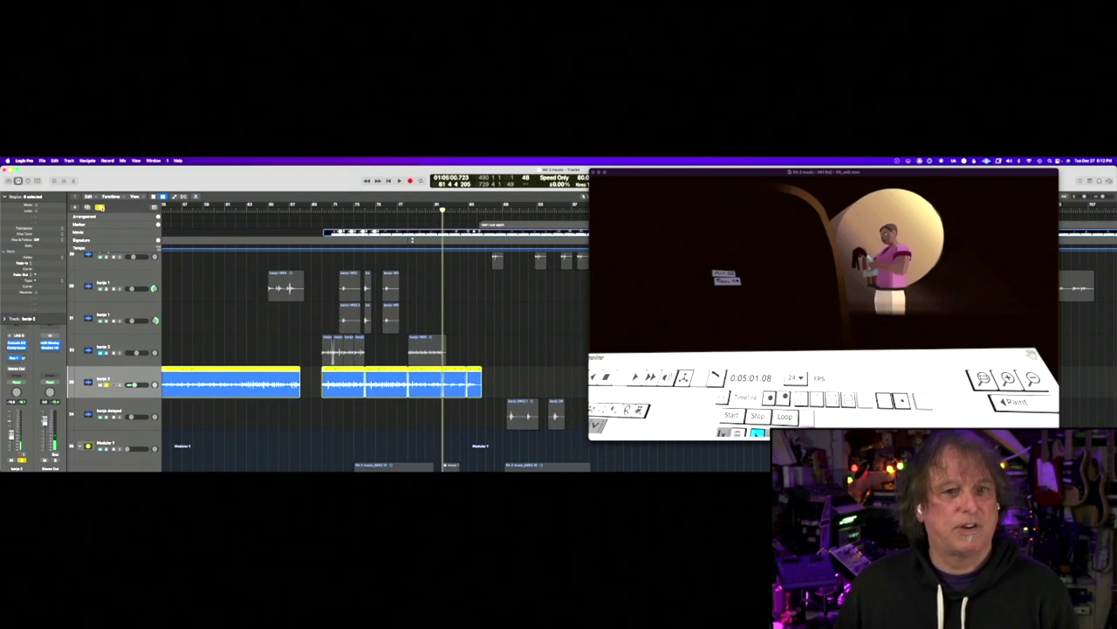
Mute one track and move the playhead back to 0:04:35.
scroll(227, 315, "down", 5)
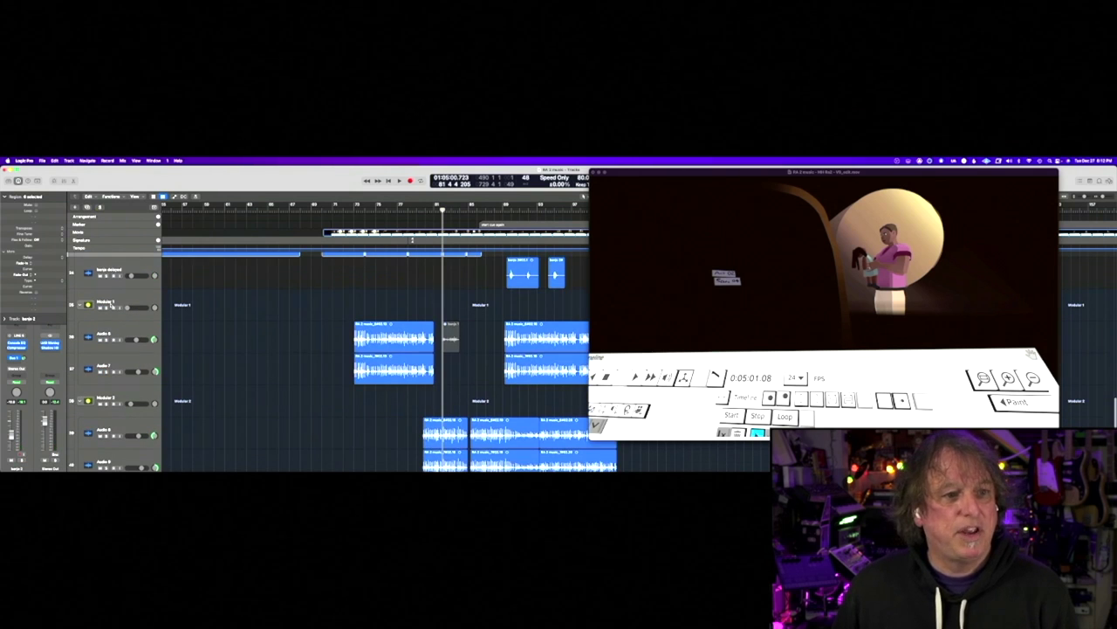
left_click(106, 308)
left_click(367, 210)
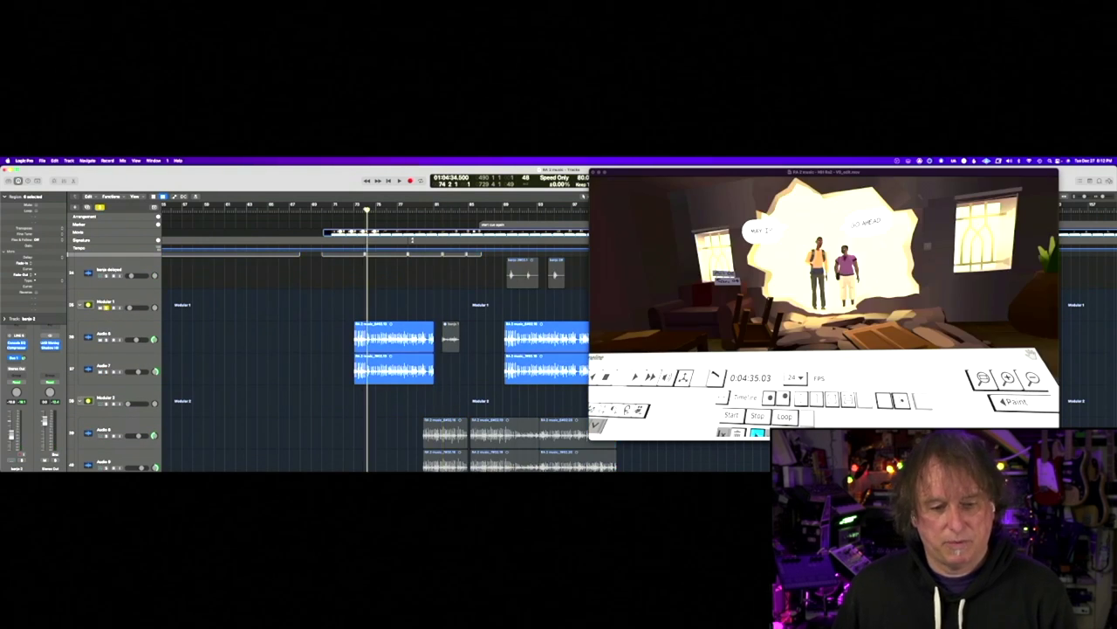
Show volume automation, jump ahead to 0:04:41, and stop playback at 0:04:47.
key("a")
left_click(384, 210)
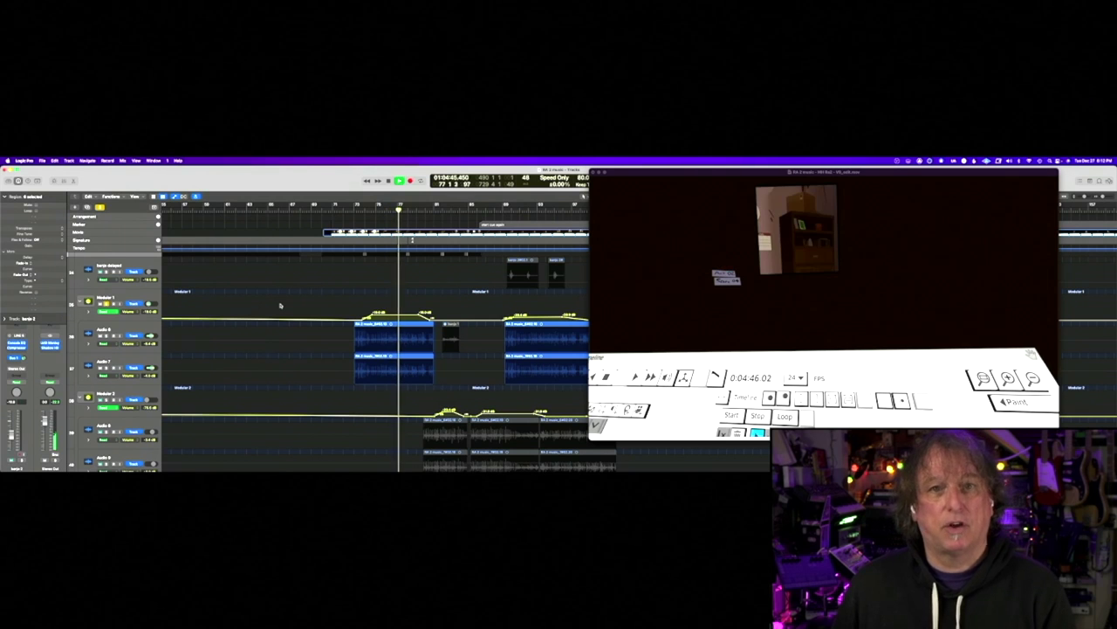
key("space")
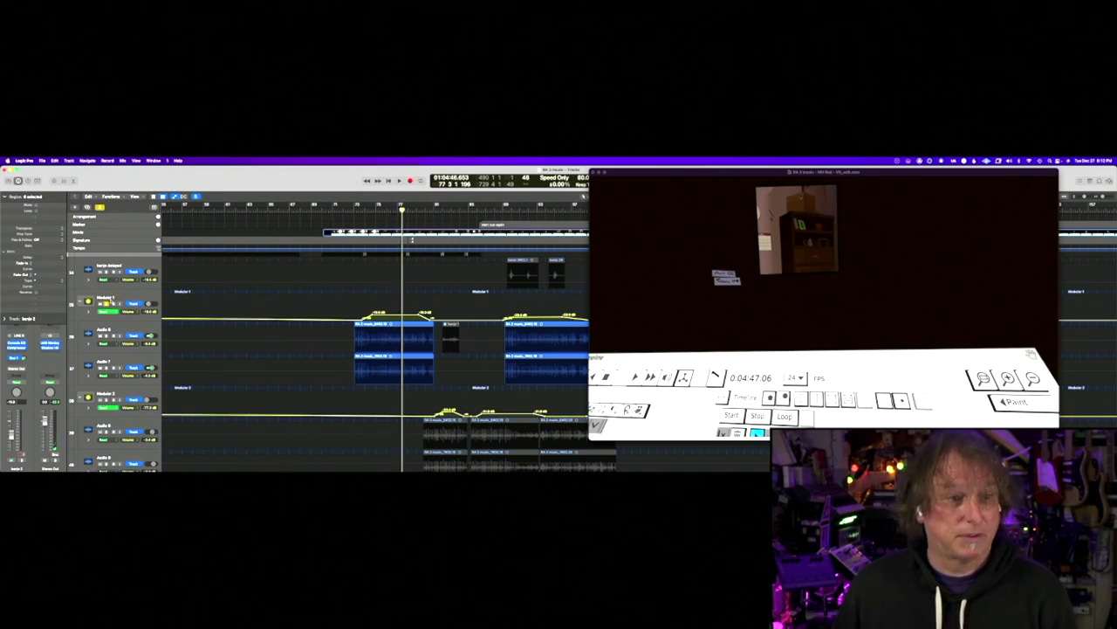
scroll(314, 325, "up", 3)
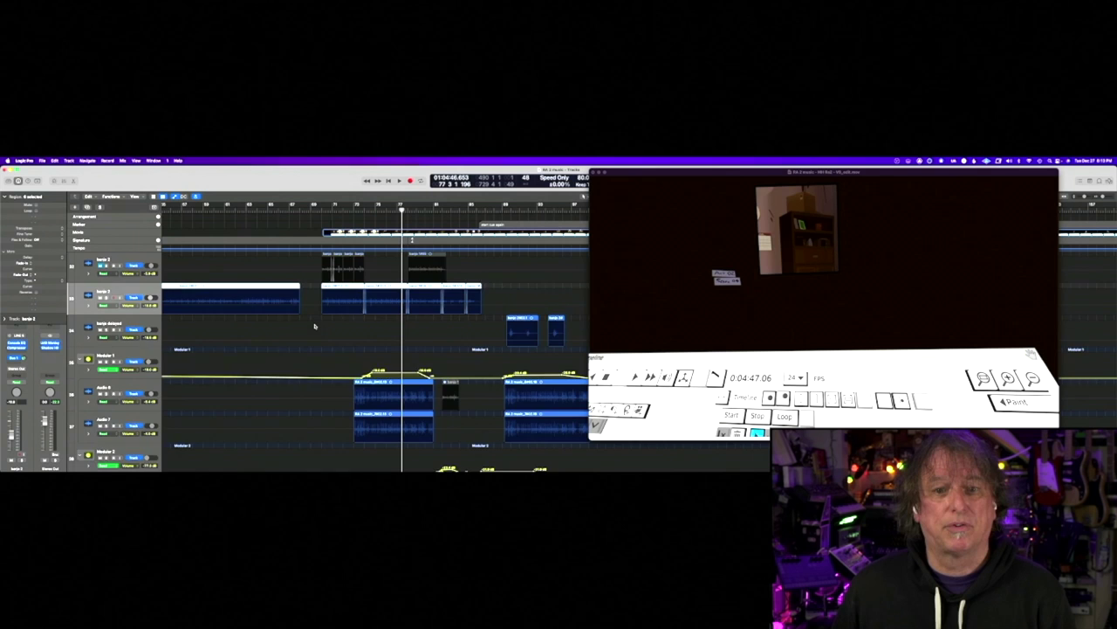
scroll(315, 325, "down", 4)
scroll(296, 329, "down", 15)
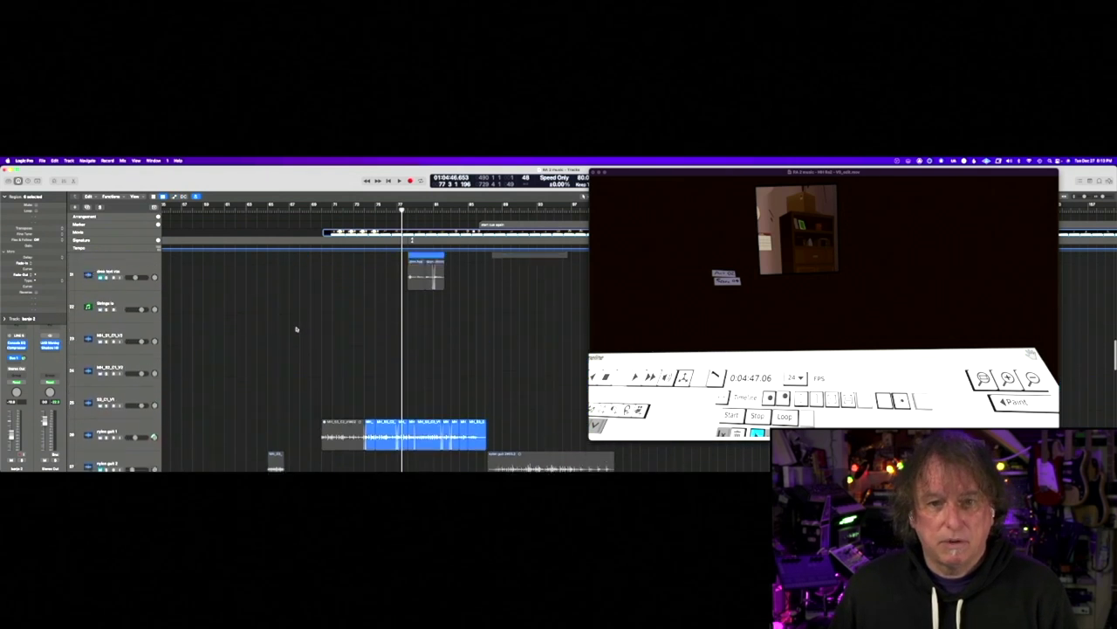
scroll(296, 329, "up", 5)
Select the blue audio region near the playhead after clearing a marquee selection.
left_click_drag(378, 294, 477, 394)
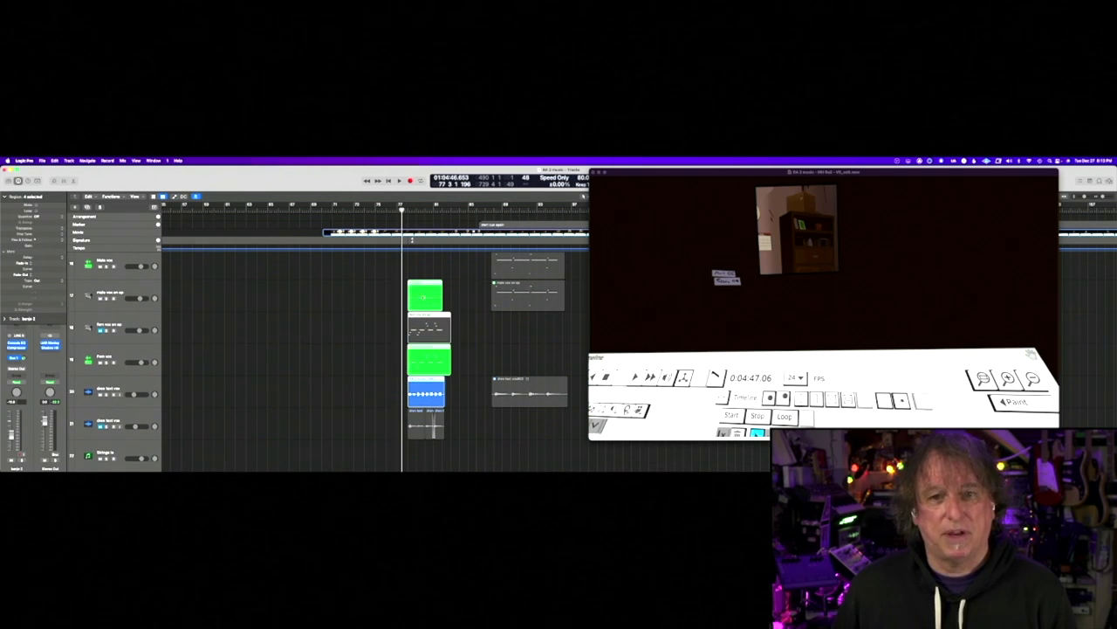
left_click(394, 294)
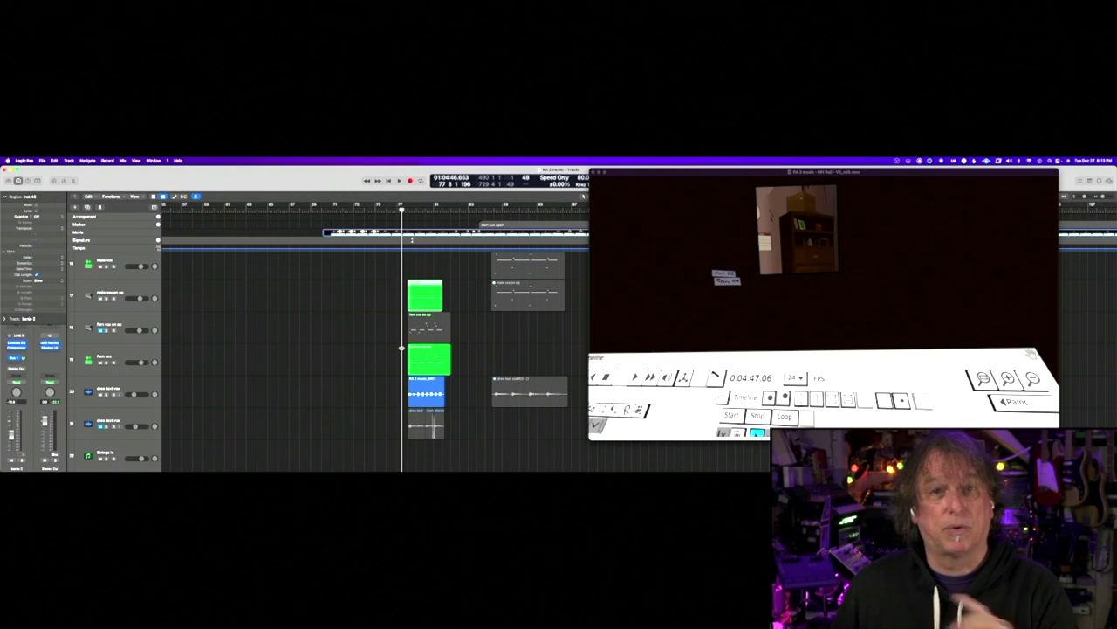
left_click(417, 391)
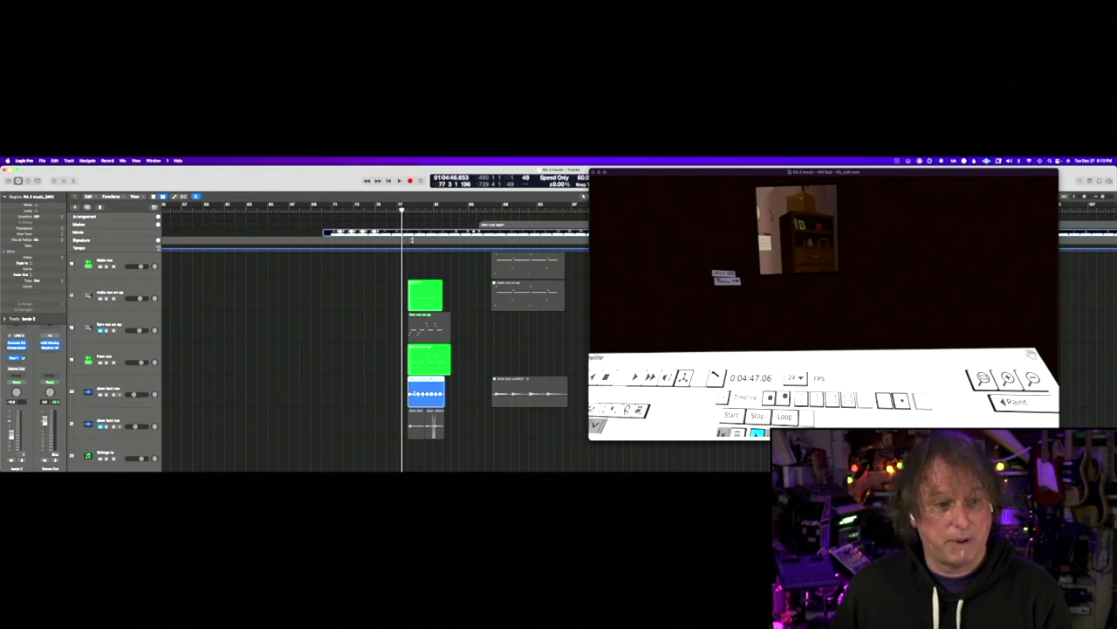
Solo that audio track to hear it alone, then unsolo it.
left_click(105, 394)
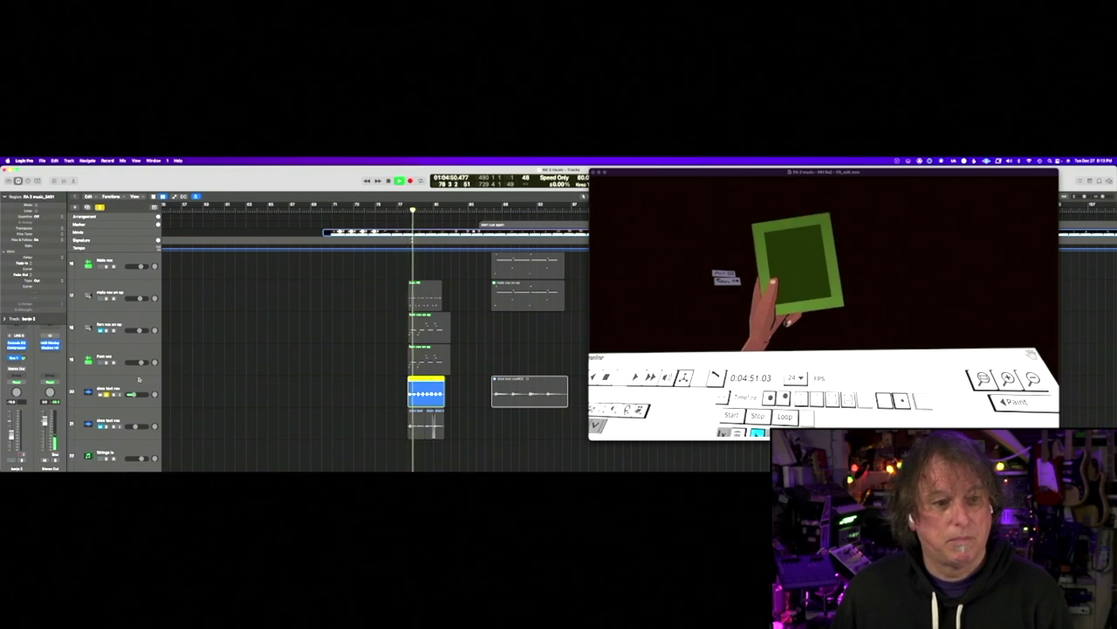
left_click(106, 395)
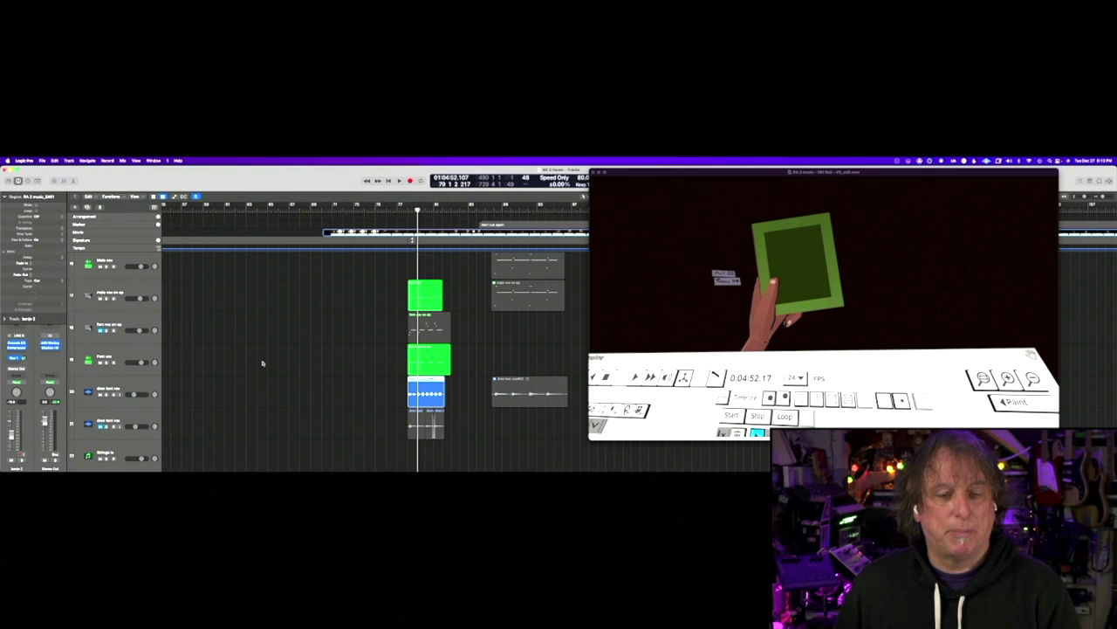
scroll(262, 363, "up", 5)
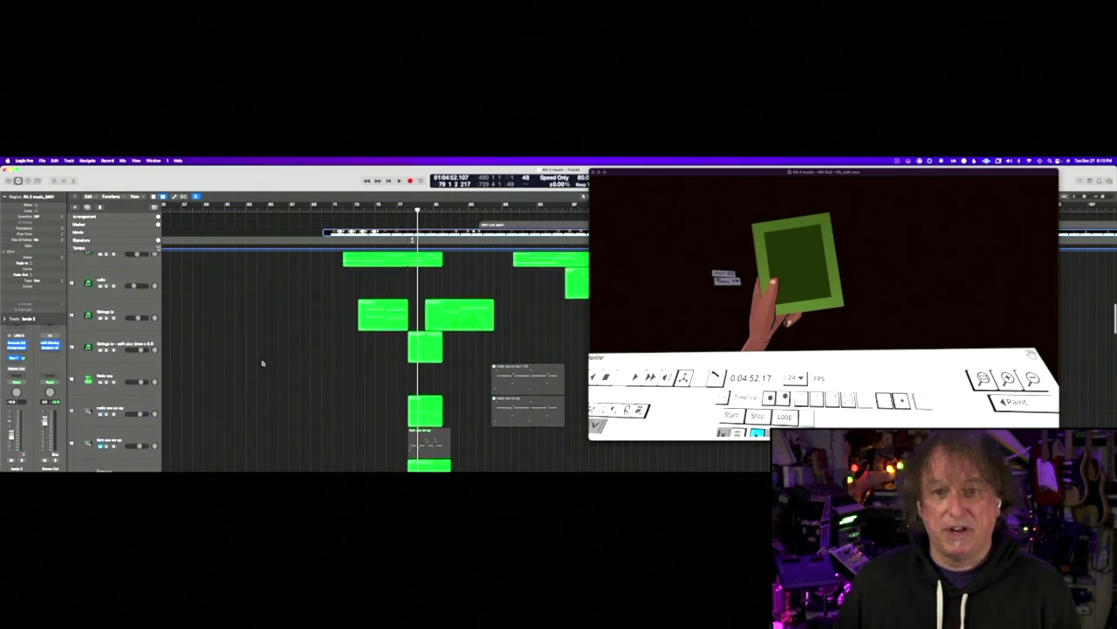
Marquee-select the seven green MIDI regions around the playhead, then scroll back to the banjo tracks.
scroll(262, 363, "down", 10)
scroll(262, 363, "down", 5)
scroll(262, 363, "up", 5)
scroll(262, 363, "up", 3)
scroll(261, 363, "up", 5)
scroll(262, 363, "up", 10)
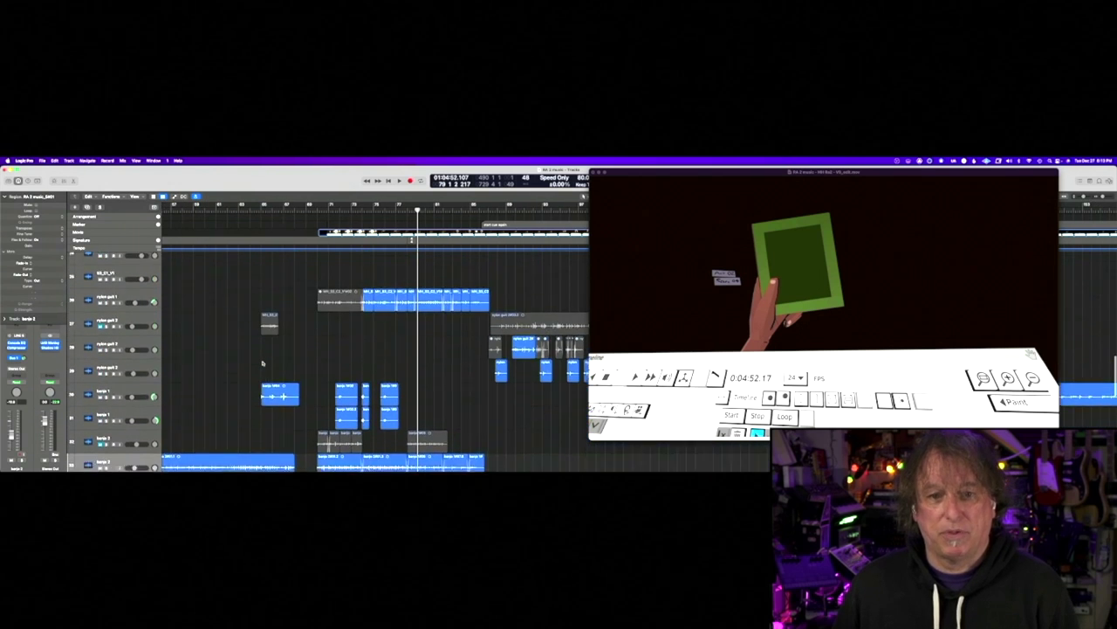
scroll(262, 363, "up", 8)
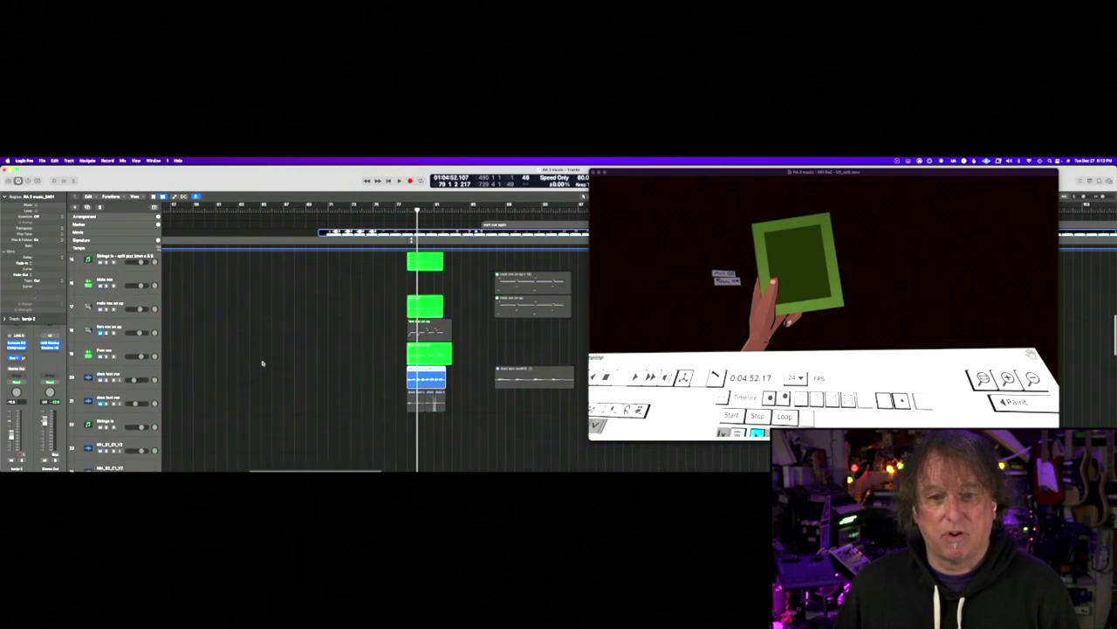
scroll(262, 363, "down", 2)
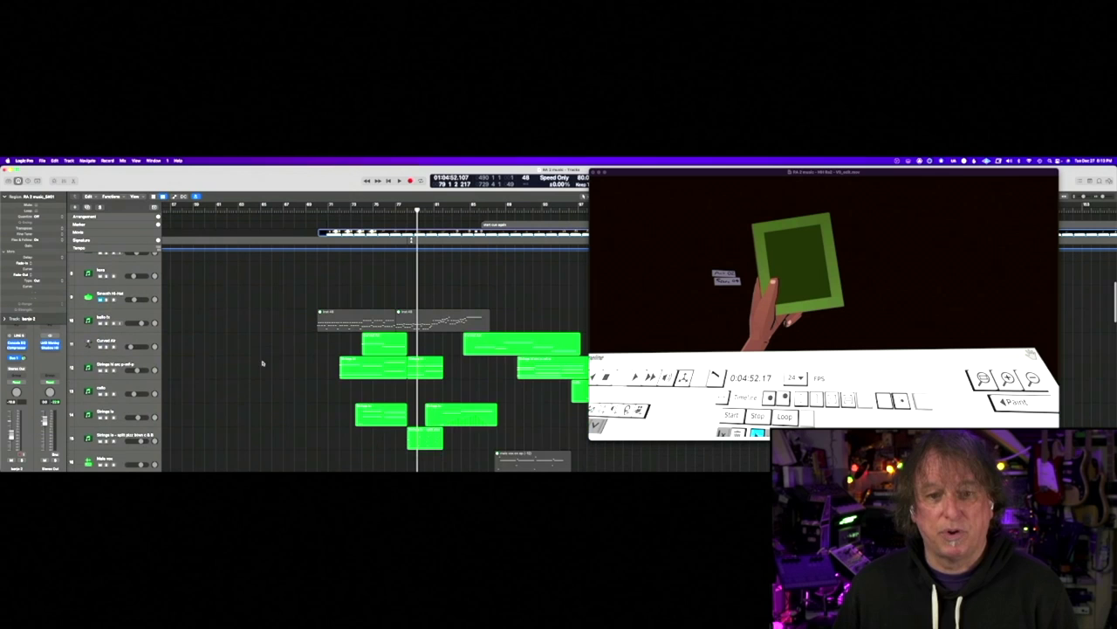
left_click_drag(341, 342, 482, 449)
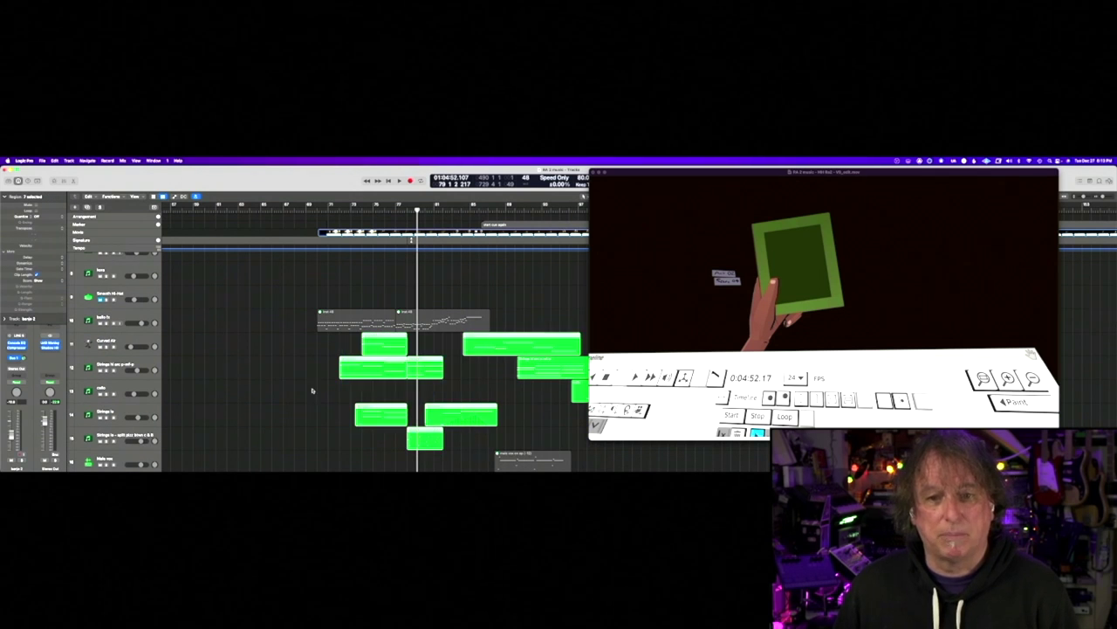
scroll(291, 387, "up", 6)
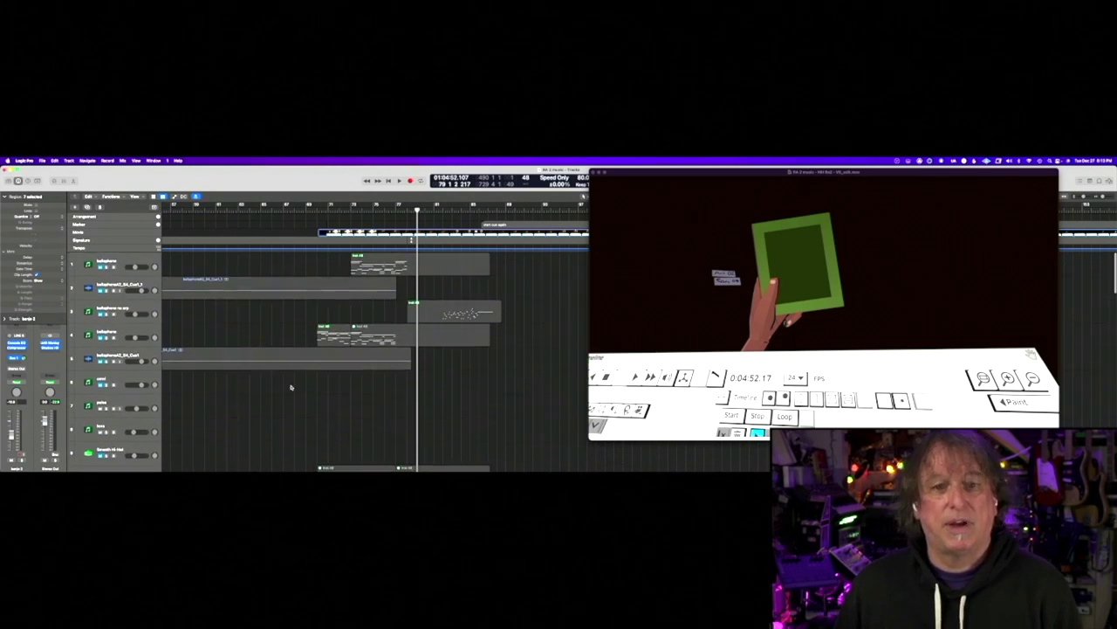
scroll(290, 387, "down", 15)
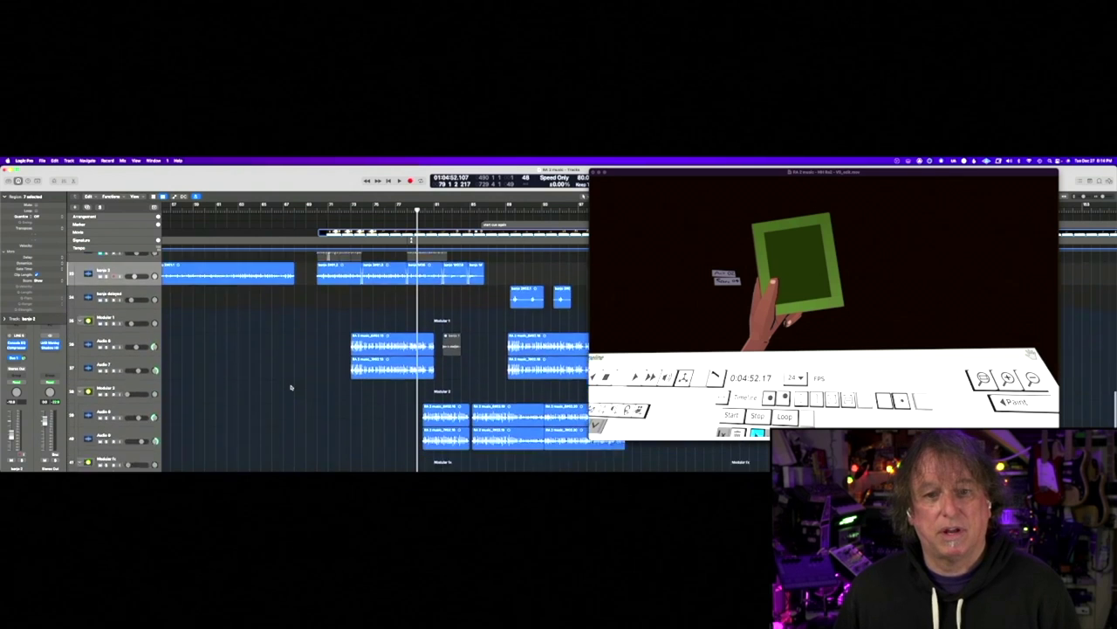
scroll(327, 280, "up", 5)
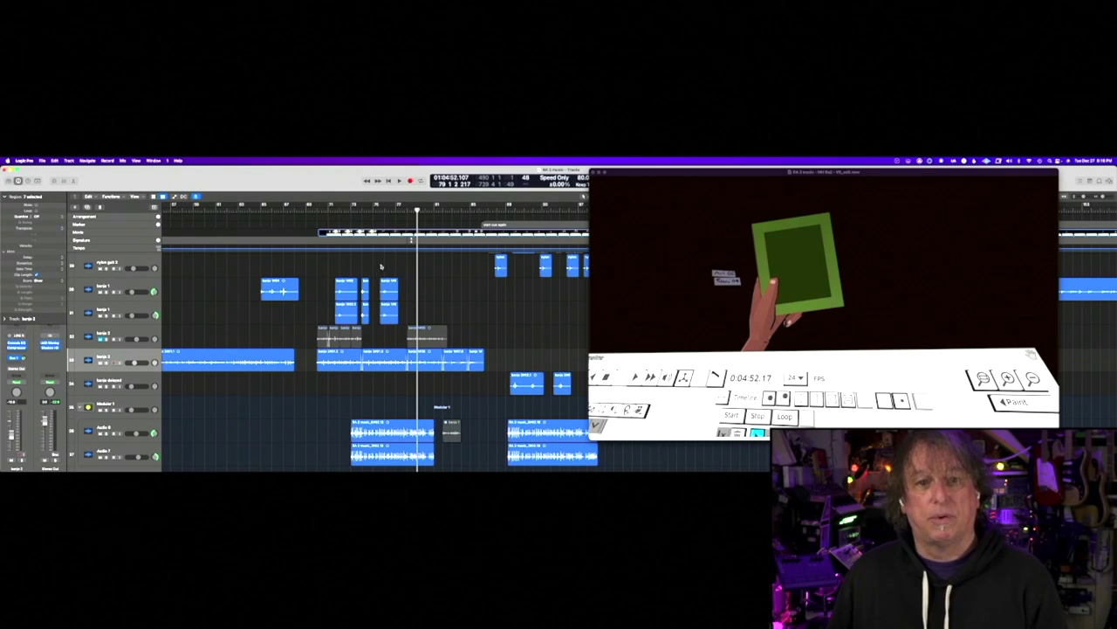
Jump back to bar 75 to replay, then restart playback from bar 77 in sync with the video.
key("alt+comma")
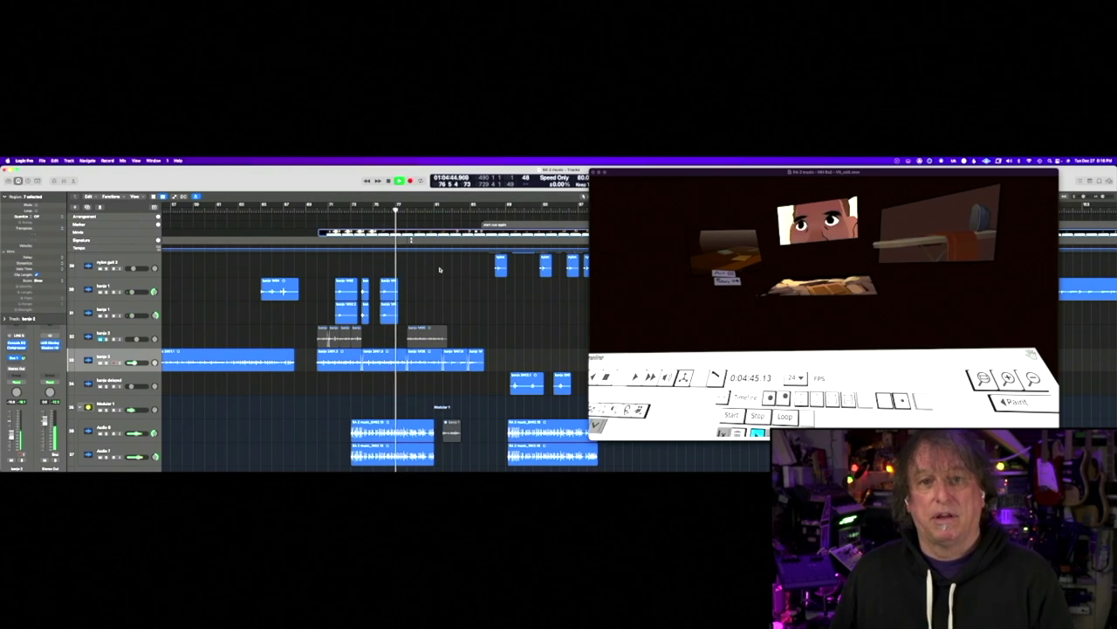
key("space")
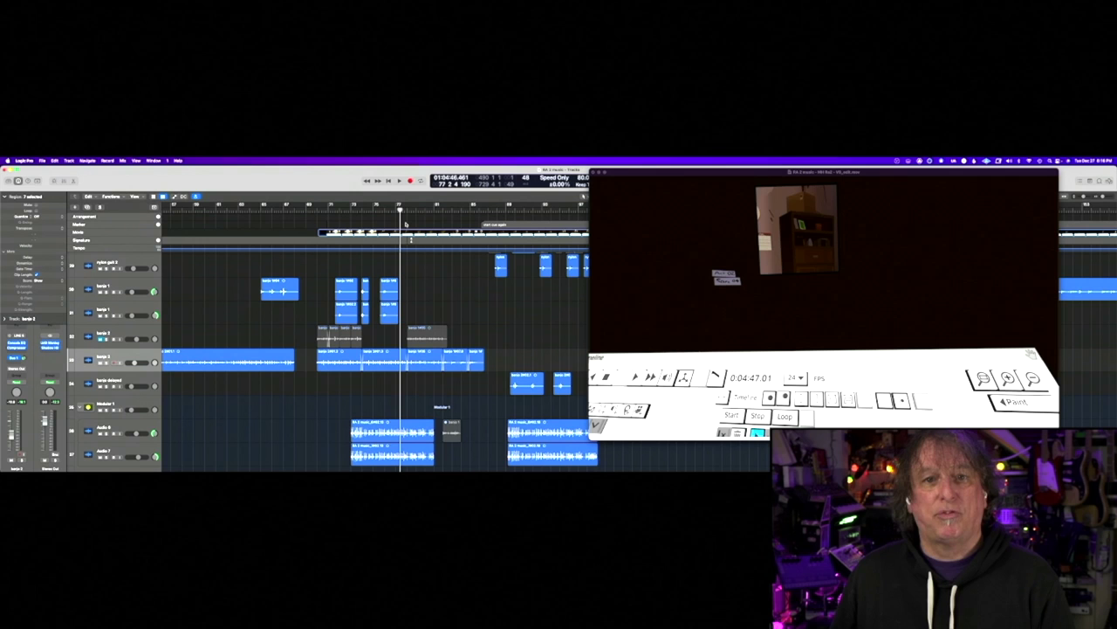
key("space")
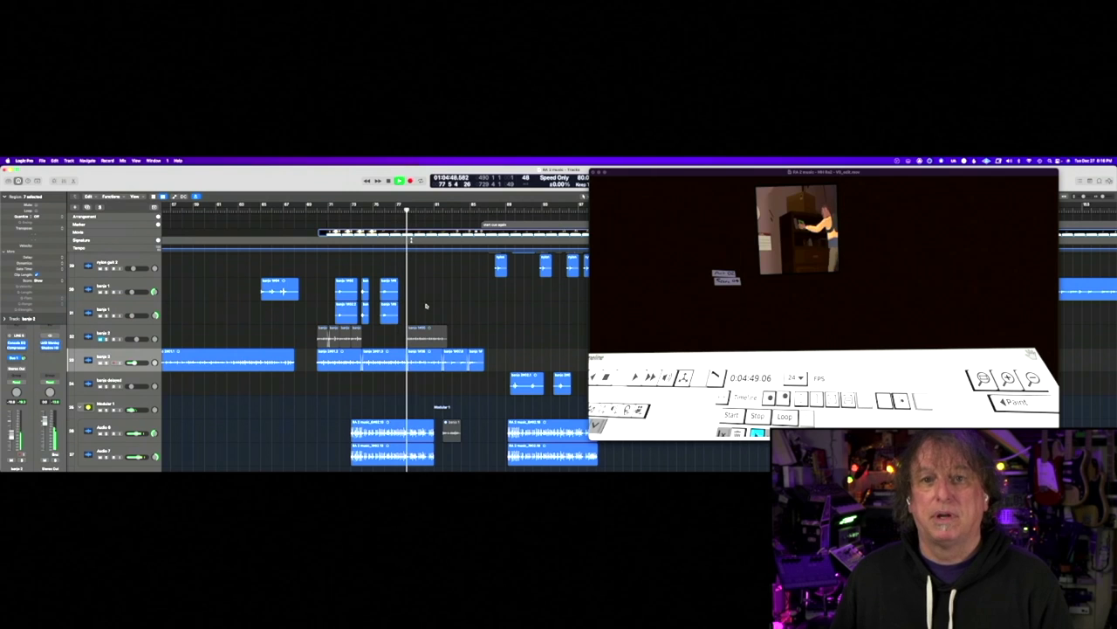
key("space")
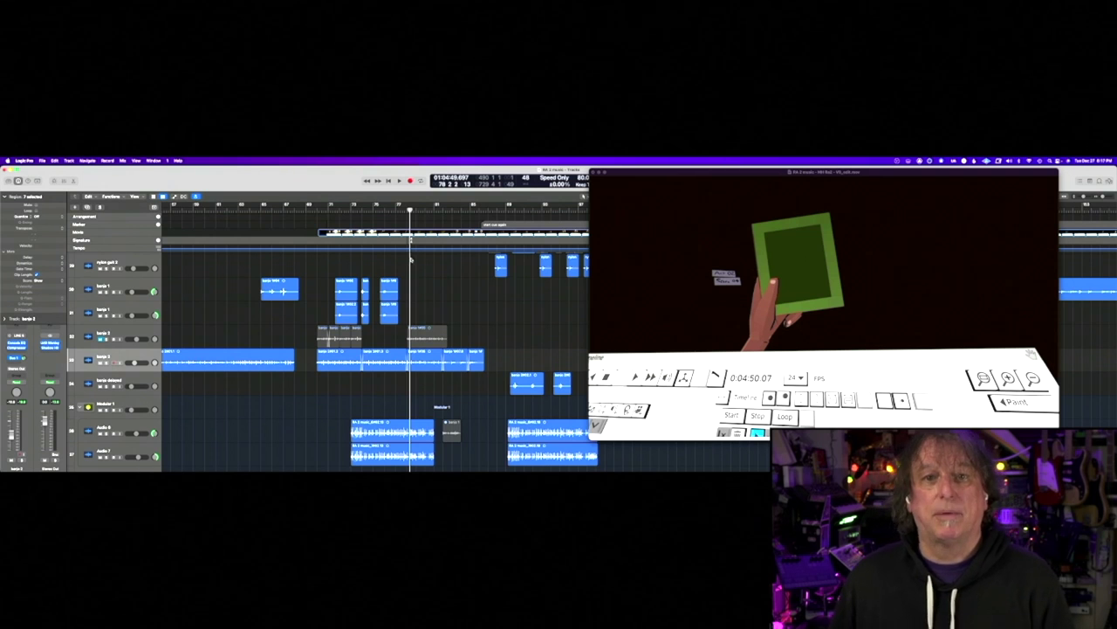
key("comma")
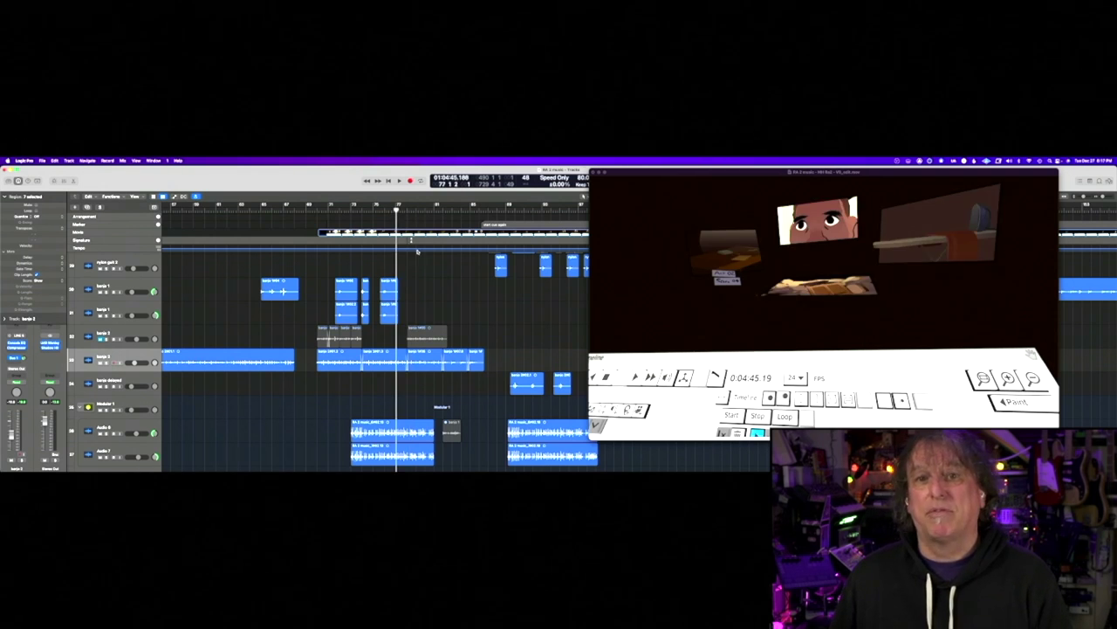
key("space")
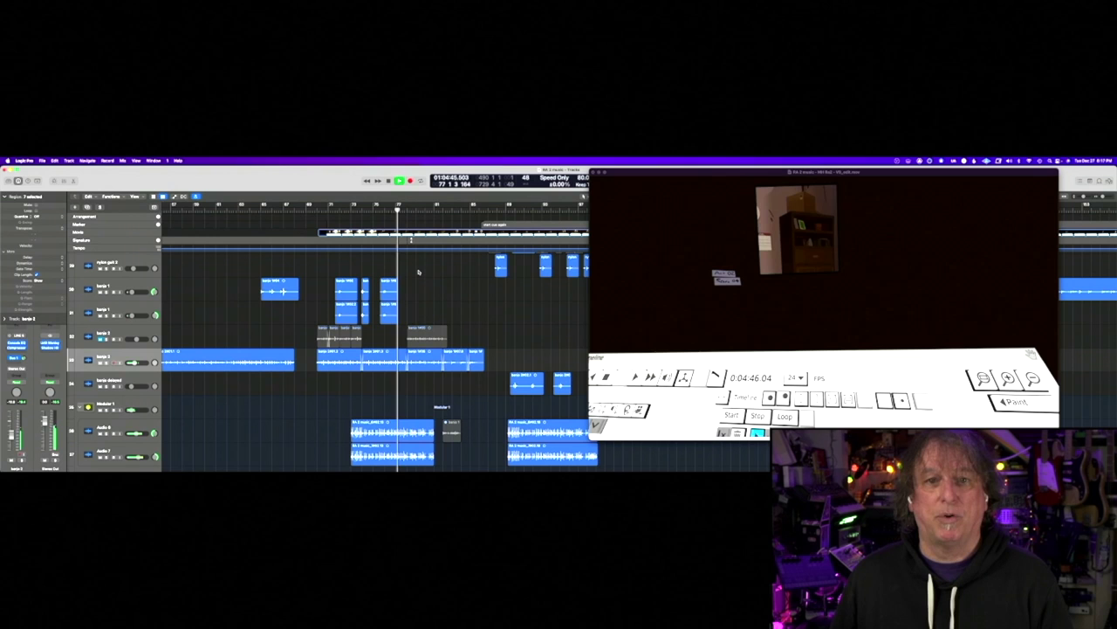